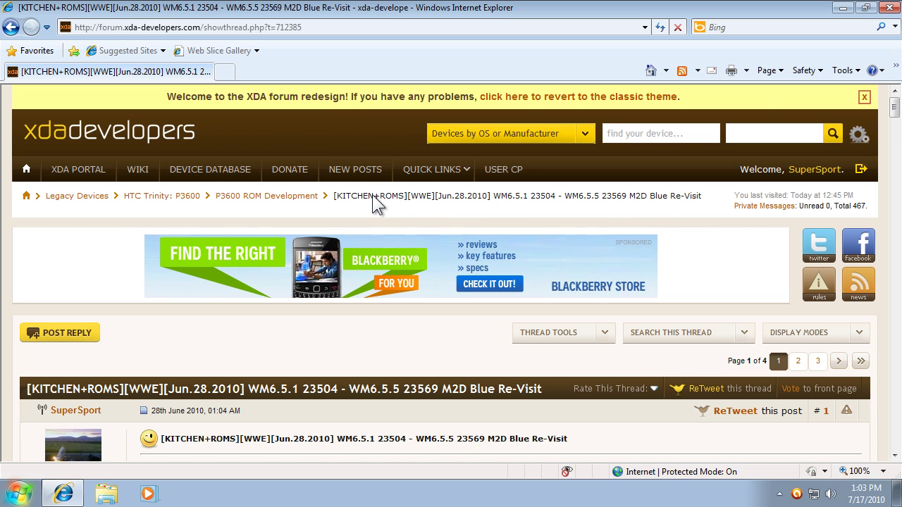
# - Open the Download Kitchen link in the forum thread and try to start downloading Kitchen 23504 & 23569 M2D Blue.exe
pyautogui.moveTo(895, 113); pyautogui.dragTo(870, 237)
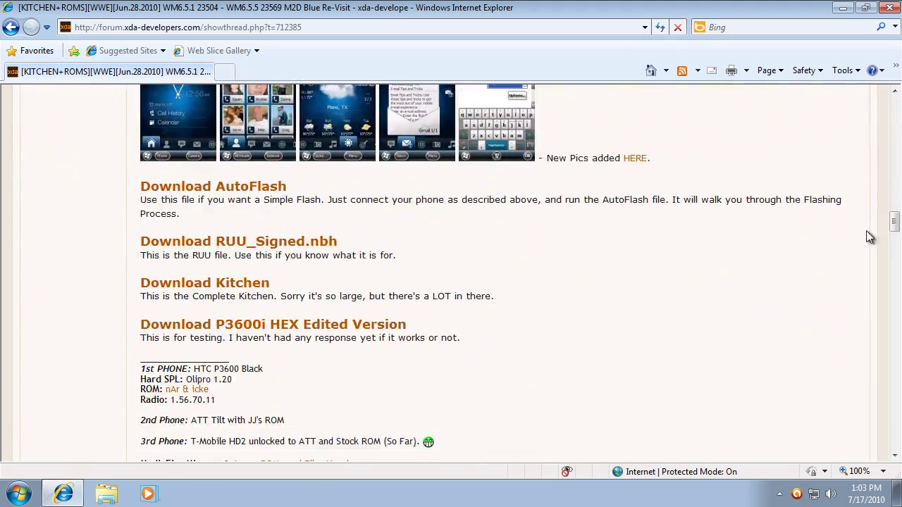
pyautogui.click(219, 285)
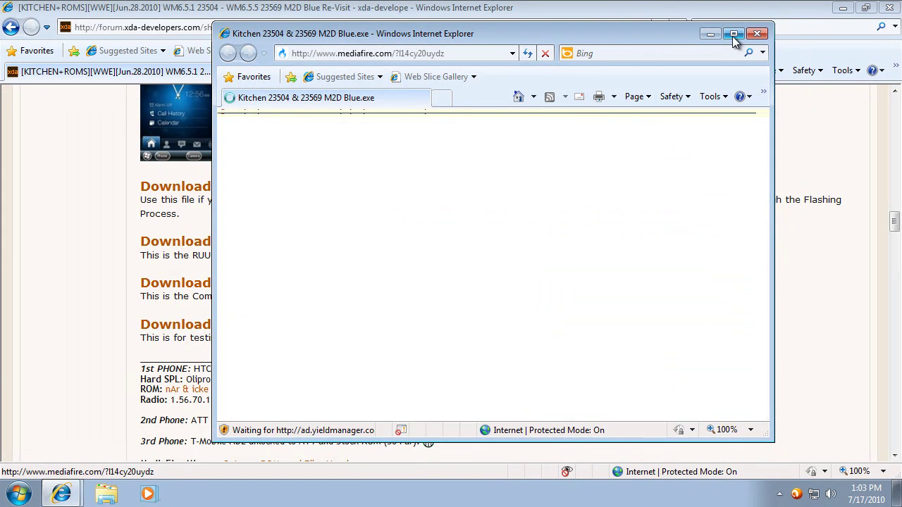
pyautogui.click(732, 36)
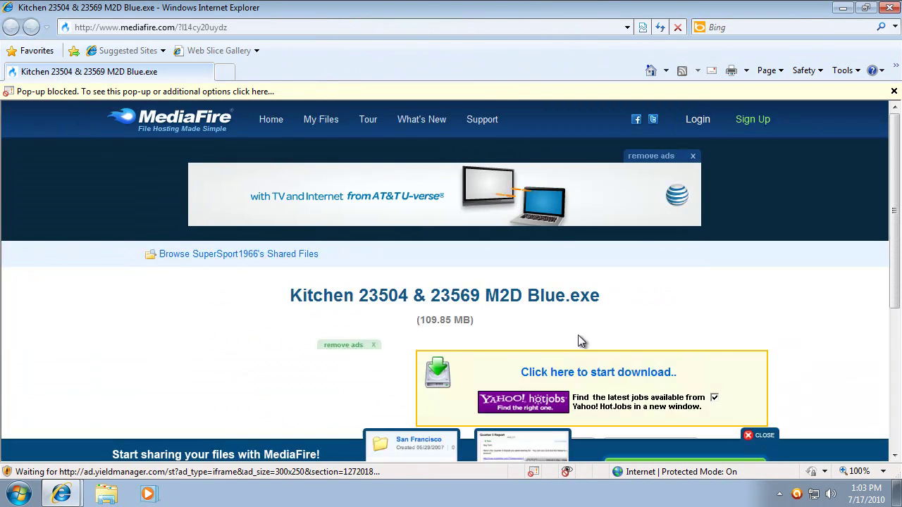
pyautogui.click(599, 374)
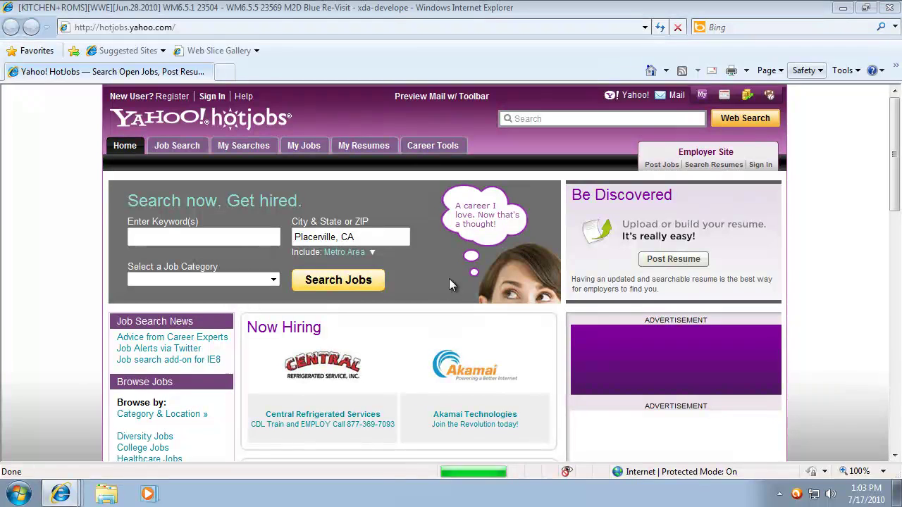
# - Close the Top TV Bytes advertising window and return to the forum thread
pyautogui.click(80, 497)
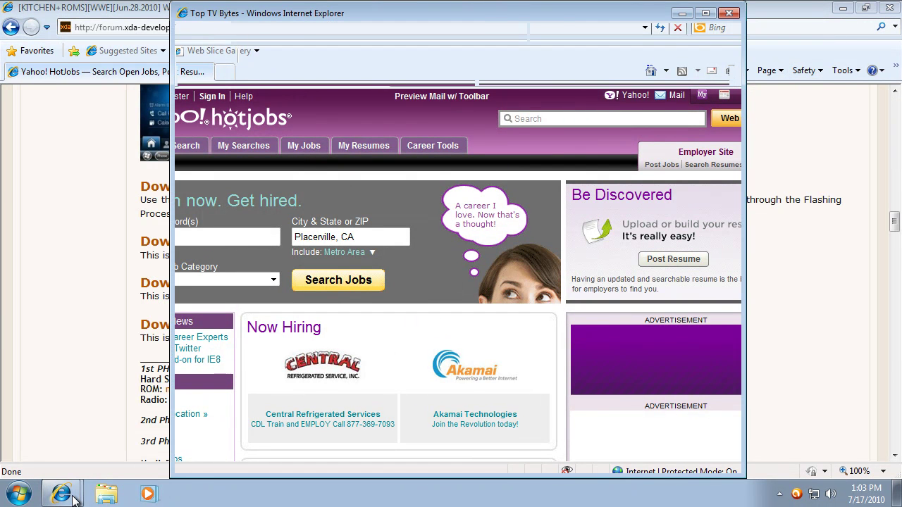
pyautogui.moveTo(73, 498)
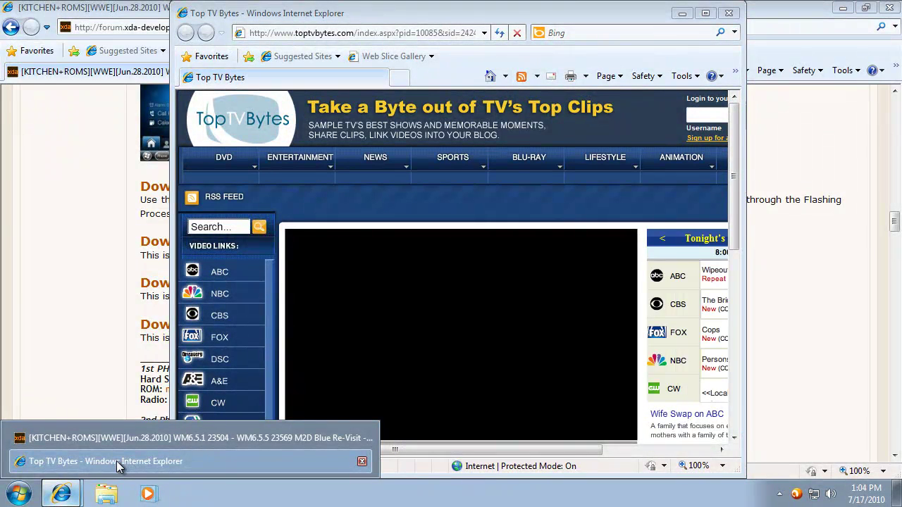
pyautogui.click(729, 12)
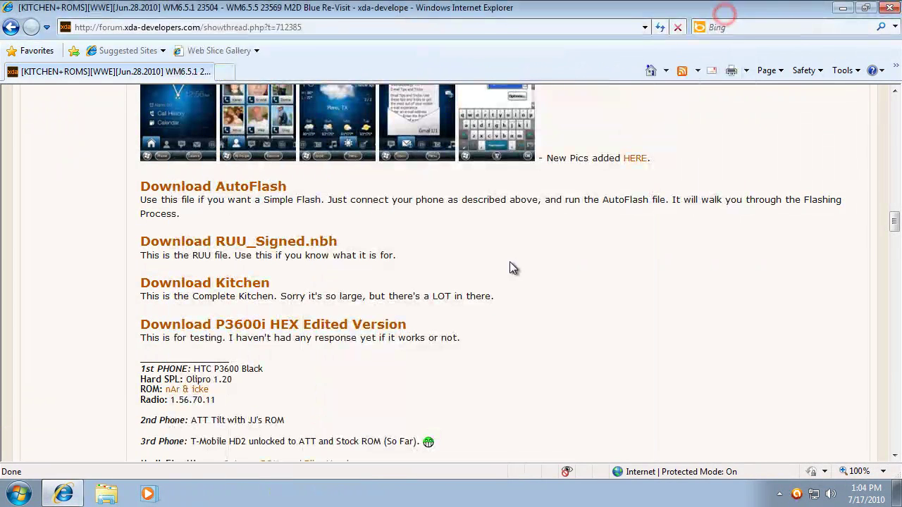
# - Download Kitchen 23504 & 23569 M2D Blue.exe through the thread's Download Kitchen link and save it to the Desktop
pyautogui.click(217, 288)
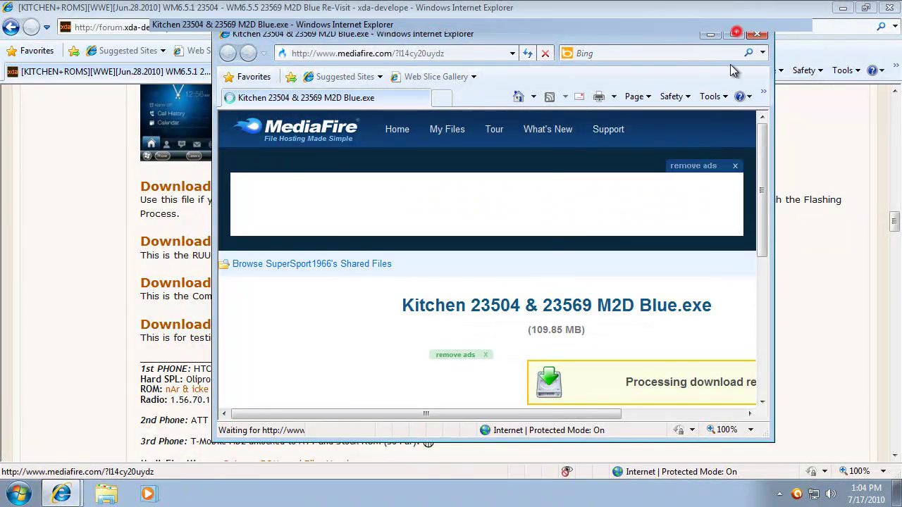
pyautogui.click(733, 33)
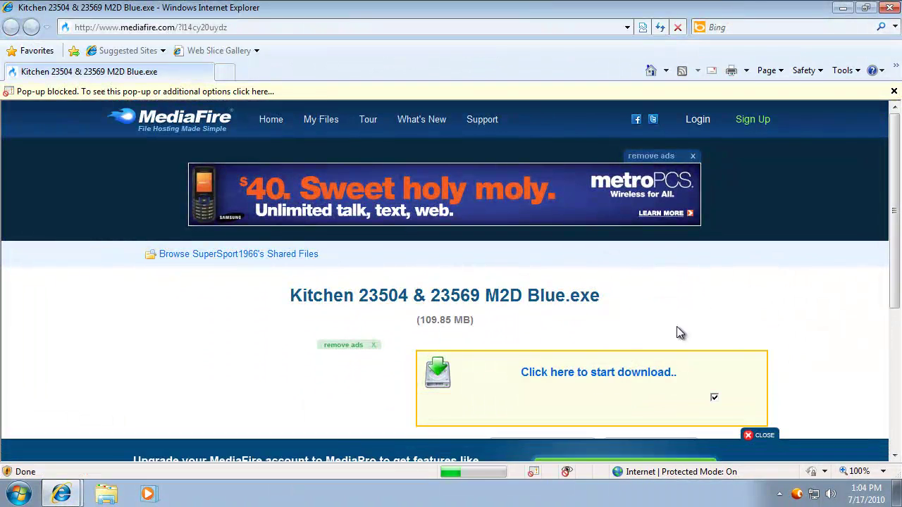
pyautogui.click(595, 373)
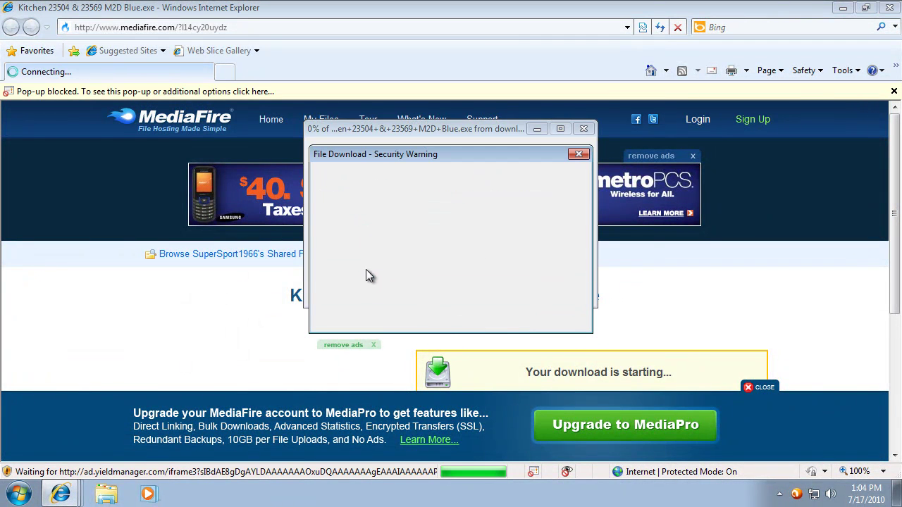
pyautogui.click(491, 256)
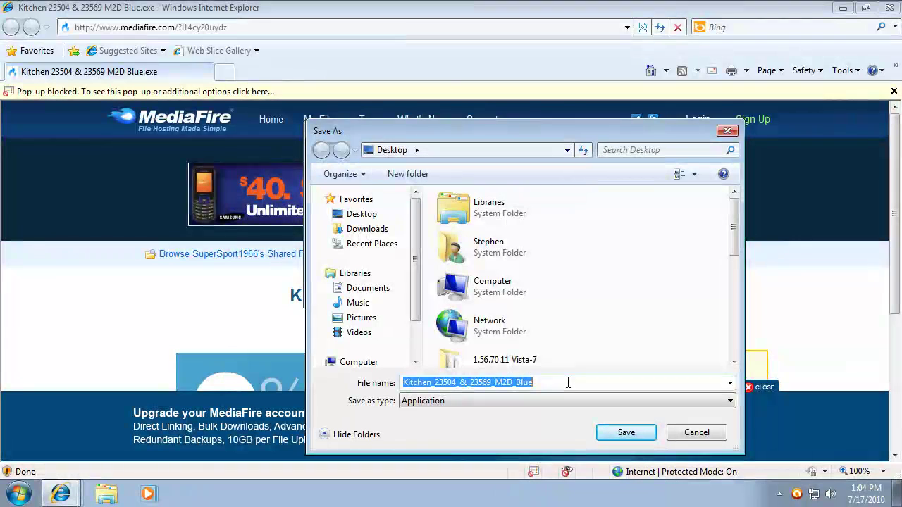
pyautogui.click(629, 433)
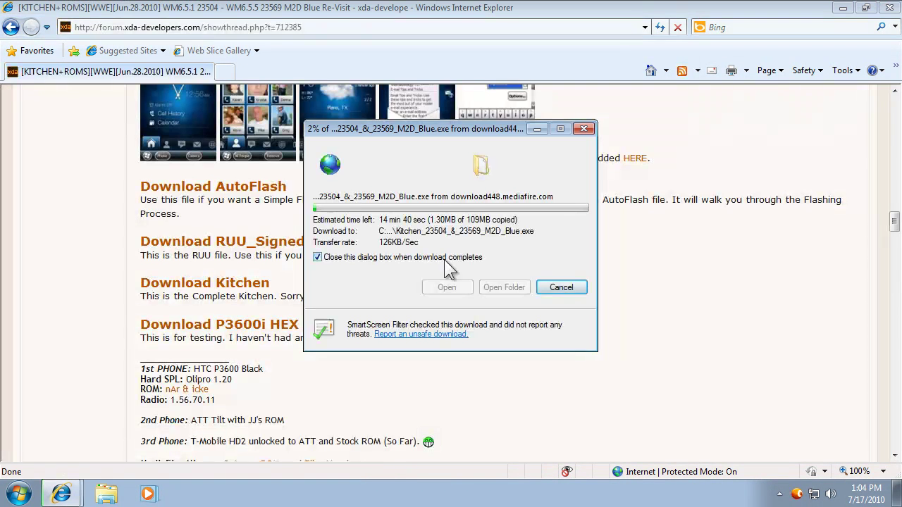
# - Minimize the browser and run the downloaded Kitchen installer, extracting it to the Desktop
pyautogui.click(846, 8)
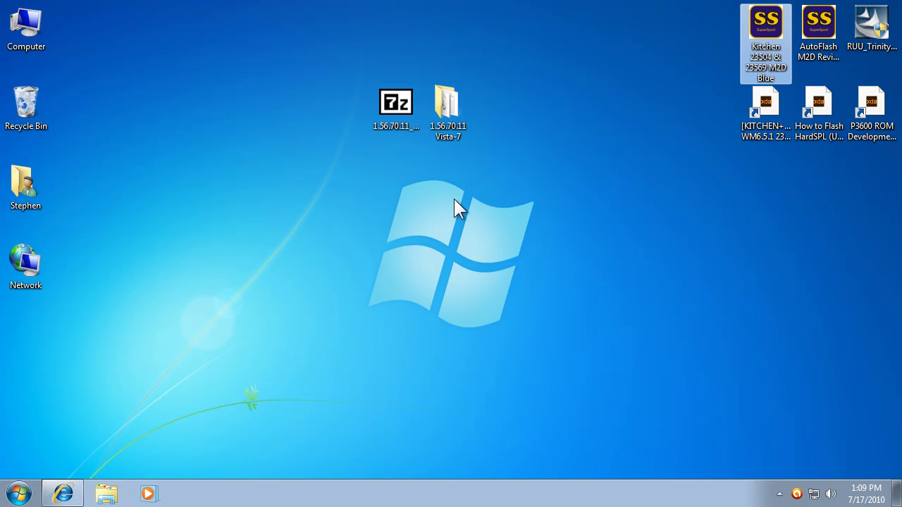
pyautogui.doubleClick(766, 23)
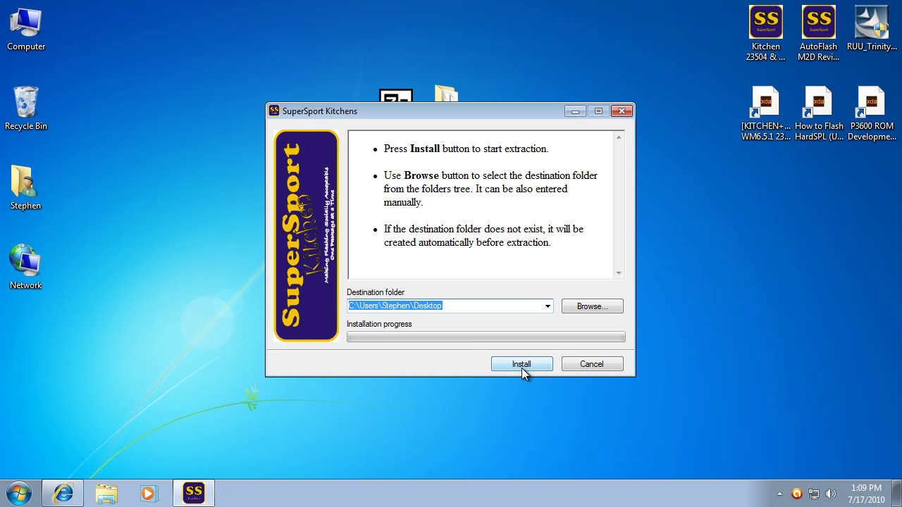
pyautogui.click(522, 364)
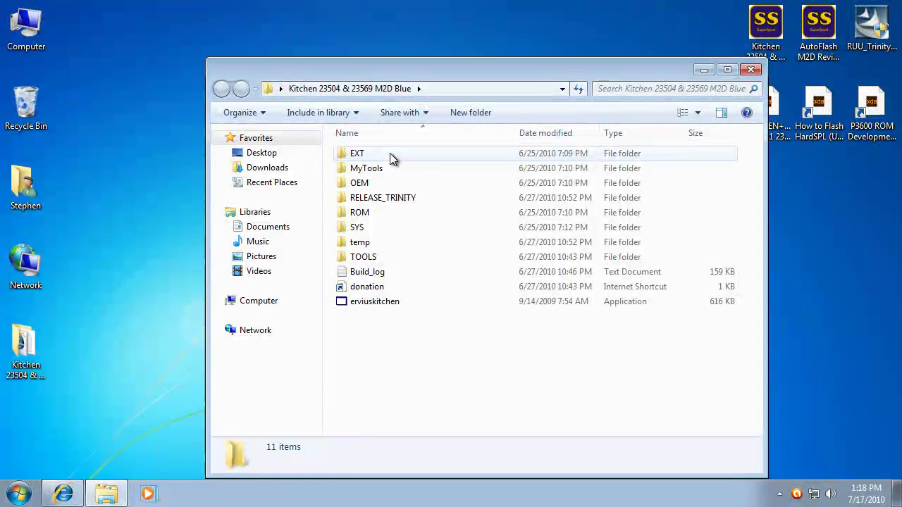
# - Examine the kitchen's external packages in EXT > Trinity > COMMON > Trinity_External_Packages
pyautogui.click(384, 301)
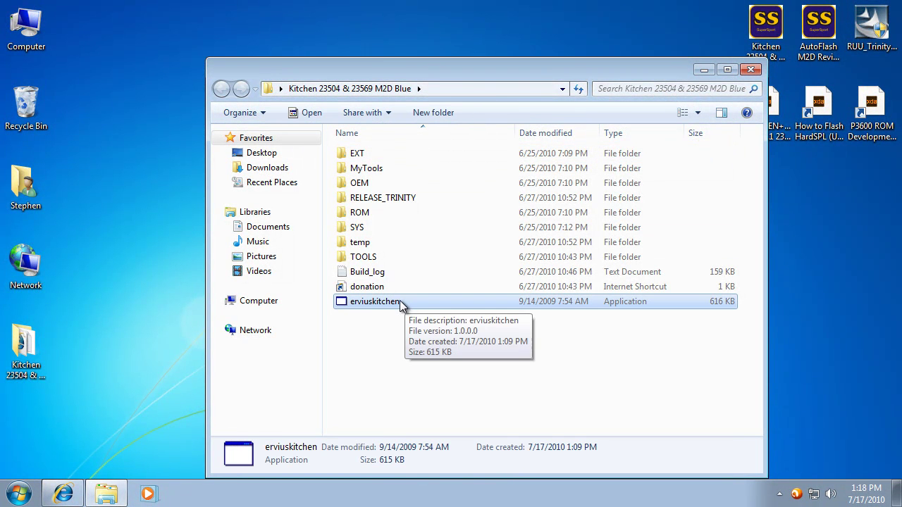
pyautogui.doubleClick(361, 152)
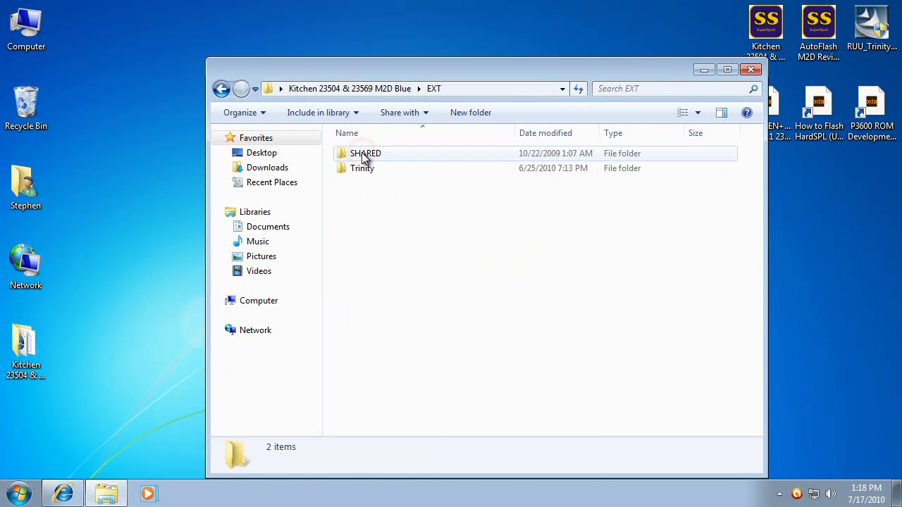
pyautogui.doubleClick(362, 169)
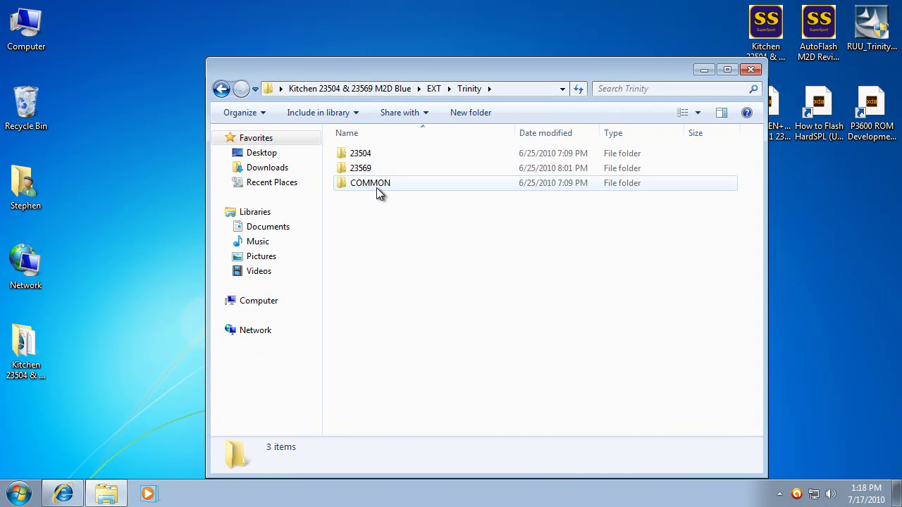
pyautogui.doubleClick(376, 185)
pyautogui.doubleClick(390, 152)
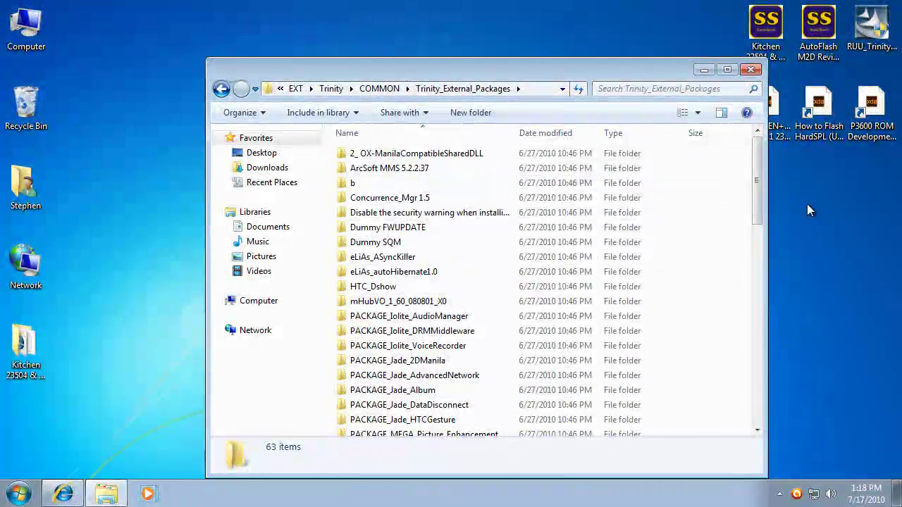
pyautogui.moveTo(760, 156); pyautogui.dragTo(753, 176)
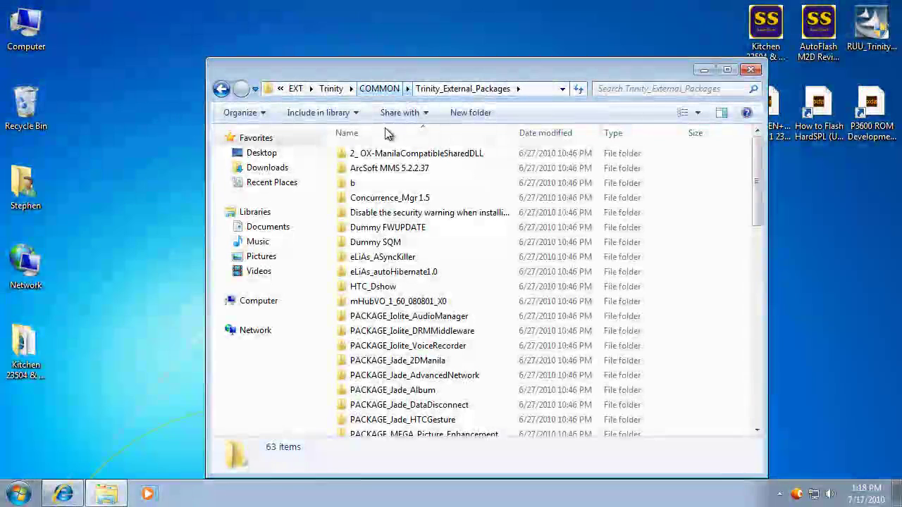
# - Return to the kitchen's root folder and open OEM > Trinity > COMMON to view the OEM packages
pyautogui.click(296, 89)
pyautogui.click(338, 90)
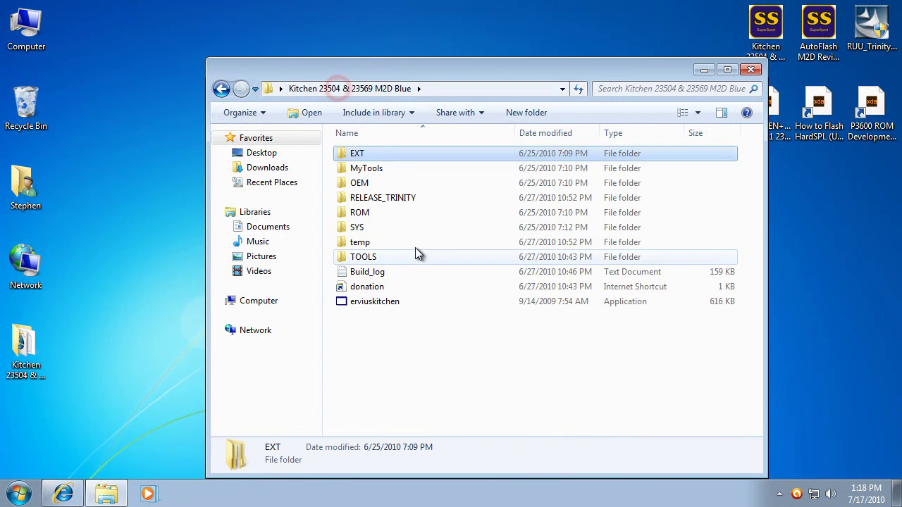
pyautogui.doubleClick(376, 180)
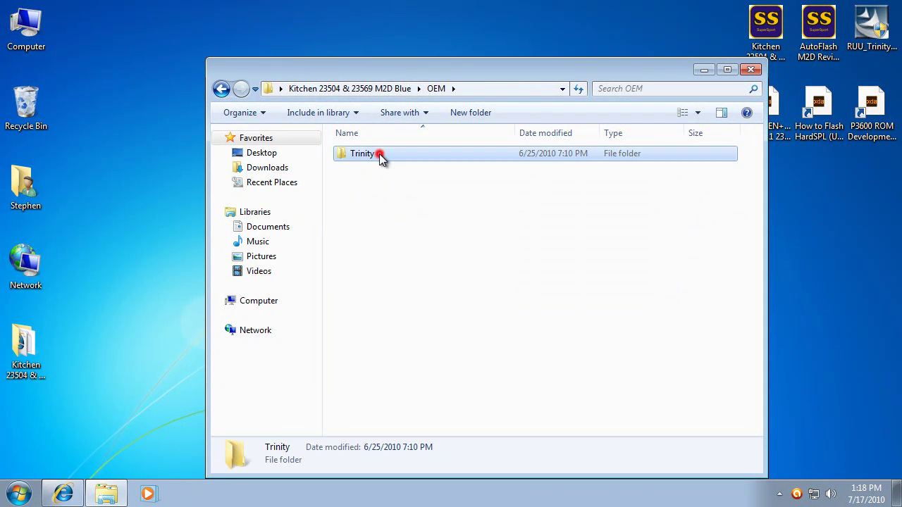
pyautogui.doubleClick(380, 154)
pyautogui.doubleClick(377, 168)
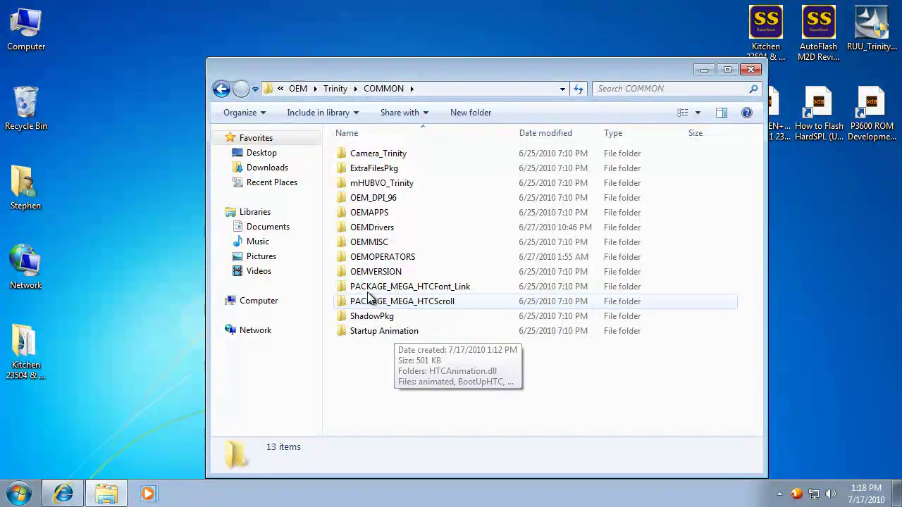
# - Point out the Startup Animation, ShadowPkg, PACKAGE_MEGA_HTCScroll and PACKAGE_MEGA_HTCFont_Link folders by selecting them
pyautogui.click(381, 334)
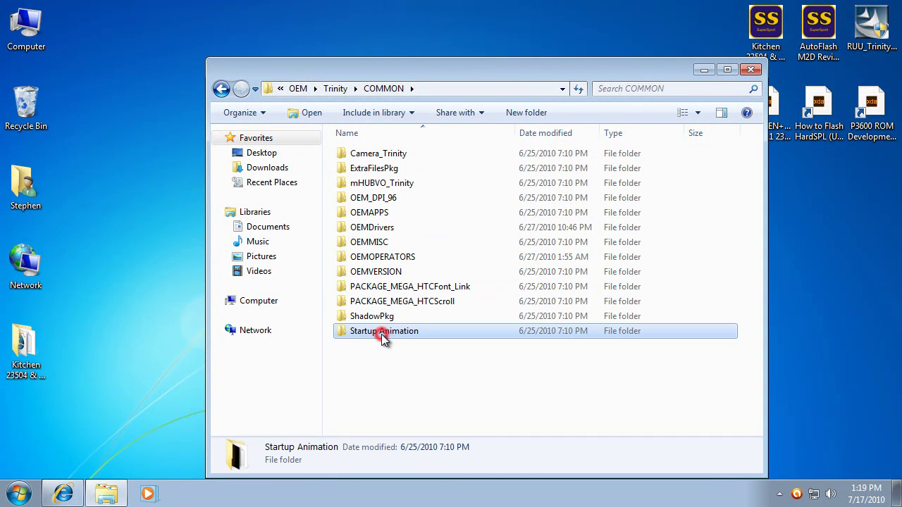
pyautogui.keyDown('ctrl'); pyautogui.click(378, 316); pyautogui.keyUp('ctrl')
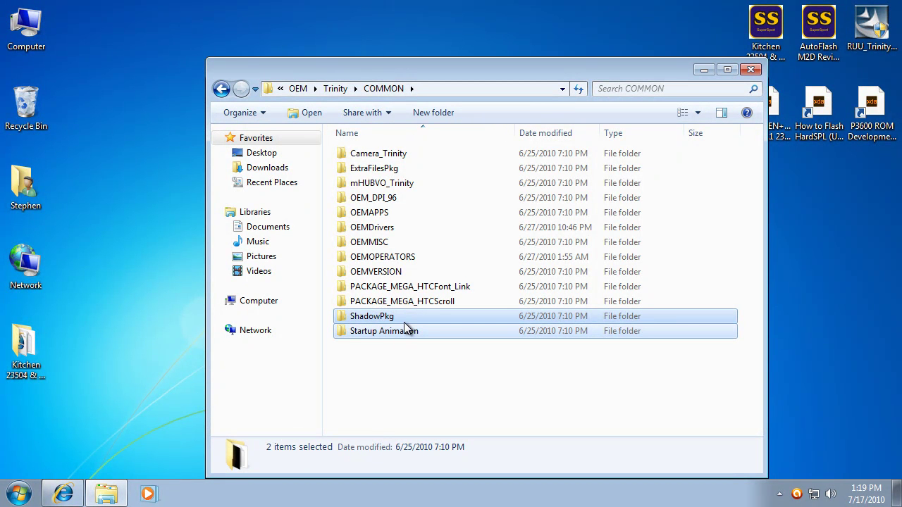
pyautogui.click(387, 316)
pyautogui.click(387, 327)
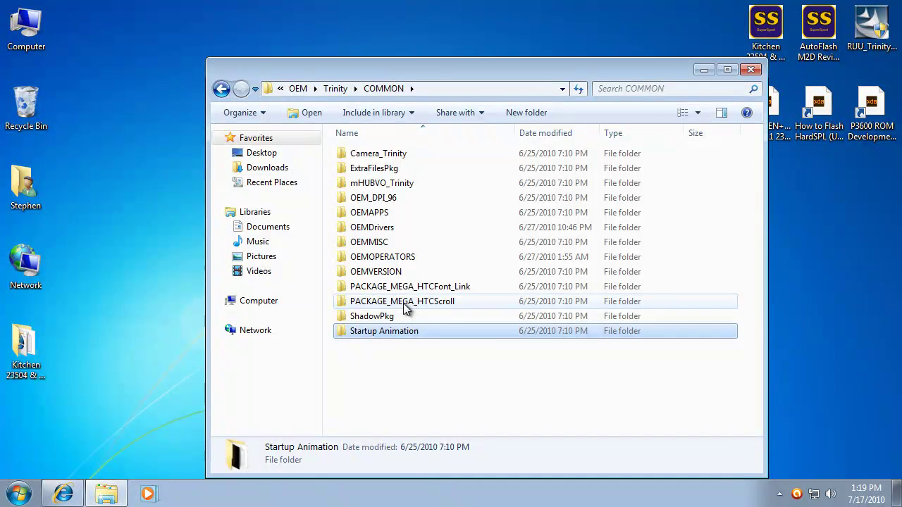
pyautogui.keyDown('ctrl'); pyautogui.click(403, 308); pyautogui.keyUp('ctrl')
pyautogui.keyDown('ctrl'); pyautogui.click(441, 289); pyautogui.keyUp('ctrl')
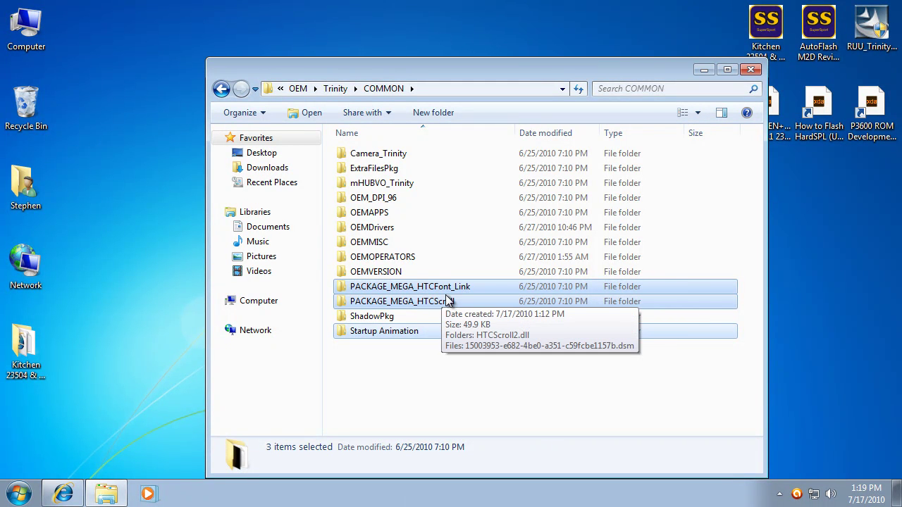
pyautogui.click(390, 330)
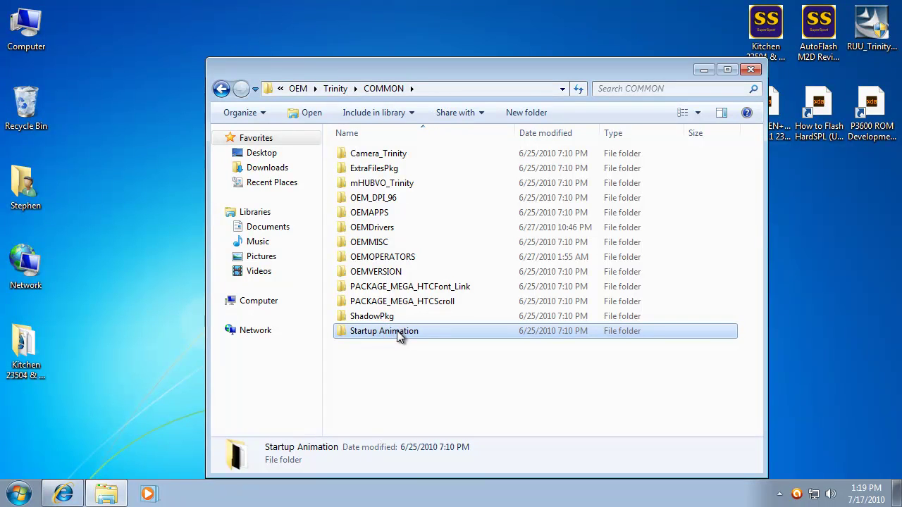
# - Look through the files in the Startup Animation folder and go back to the kitchen's root folder
pyautogui.doubleClick(397, 330)
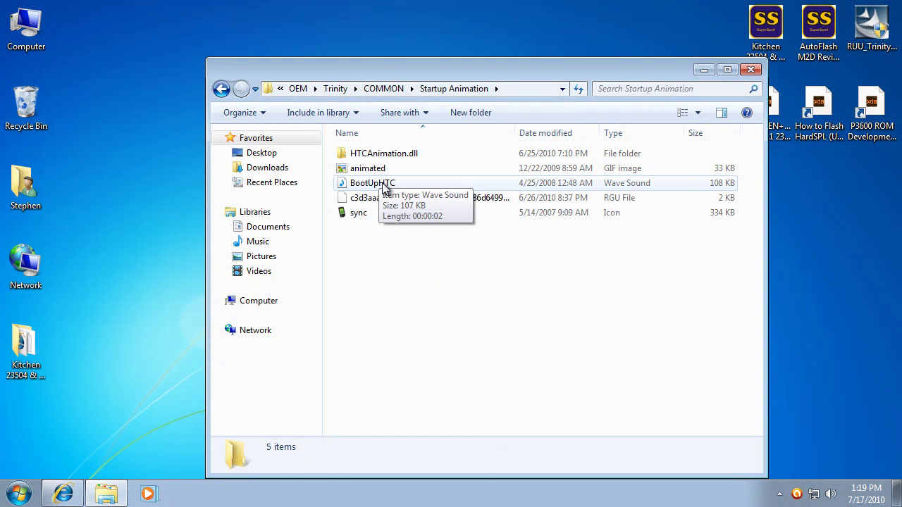
pyautogui.click(221, 90)
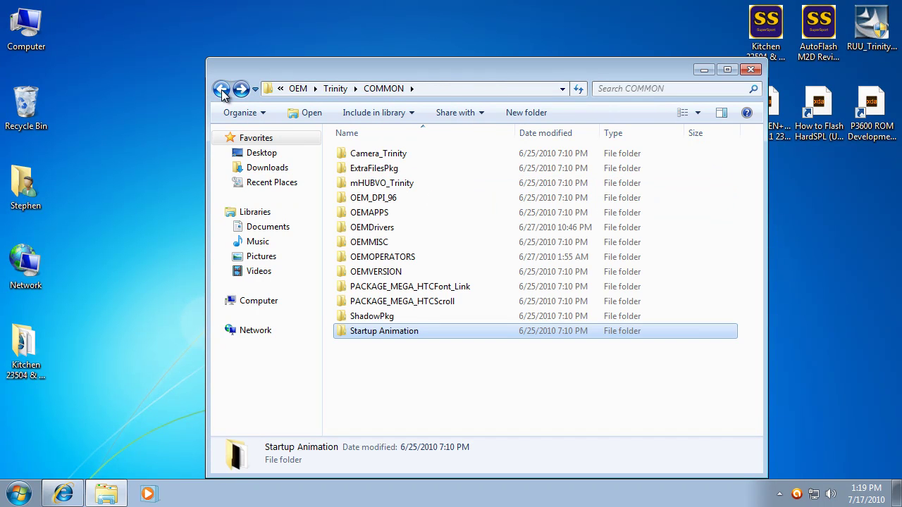
pyautogui.click(221, 89)
pyautogui.click(221, 90)
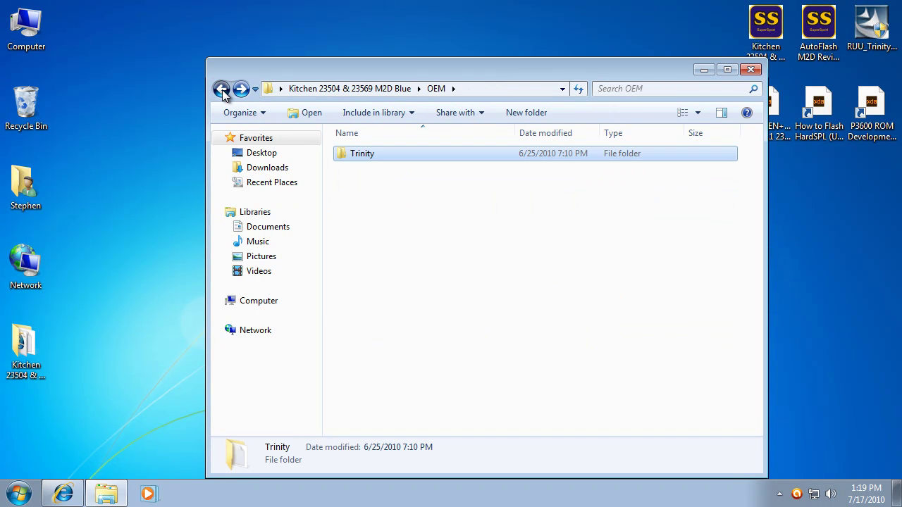
pyautogui.click(222, 89)
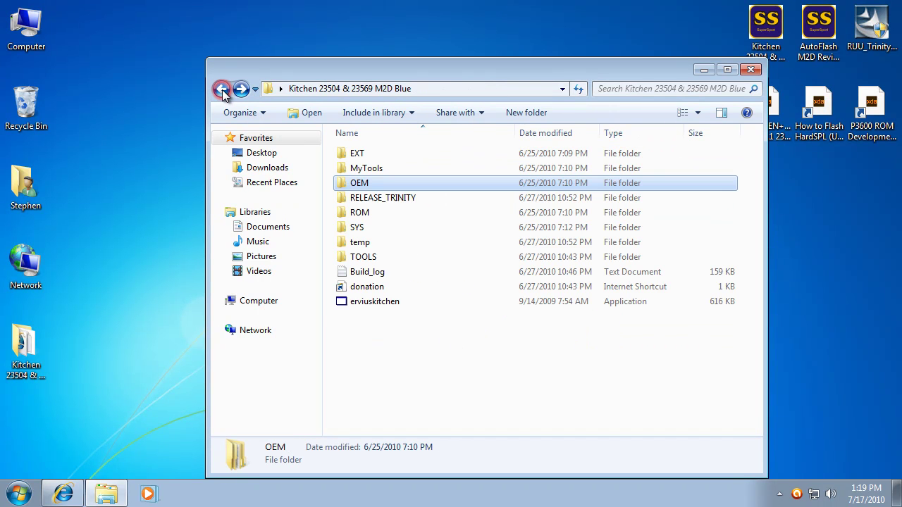
# - Run erviuskitchen from the kitchen's root folder as administrator and allow it to make changes to the computer
pyautogui.click(390, 301)
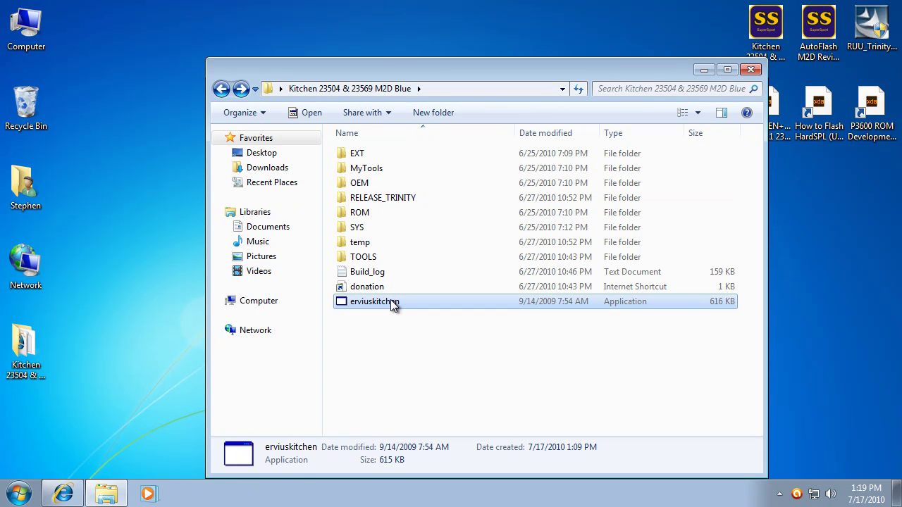
pyautogui.rightClick(390, 300)
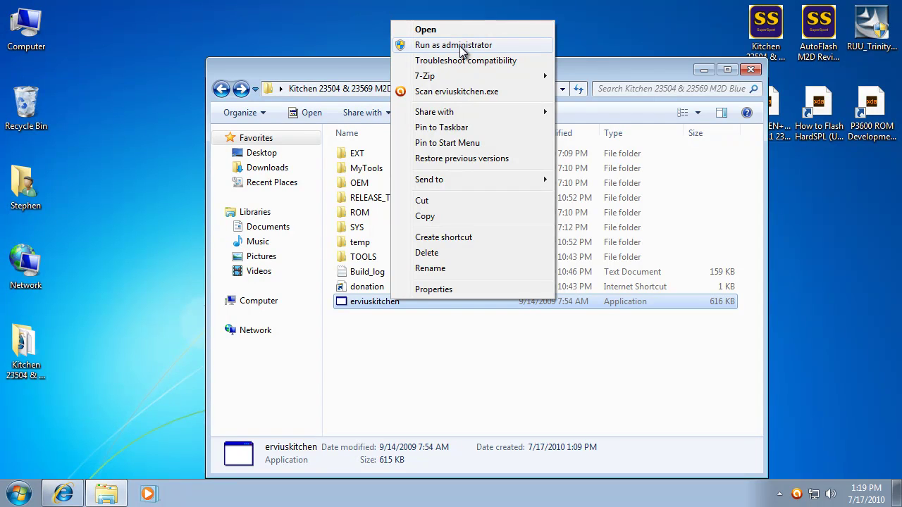
pyautogui.click(462, 46)
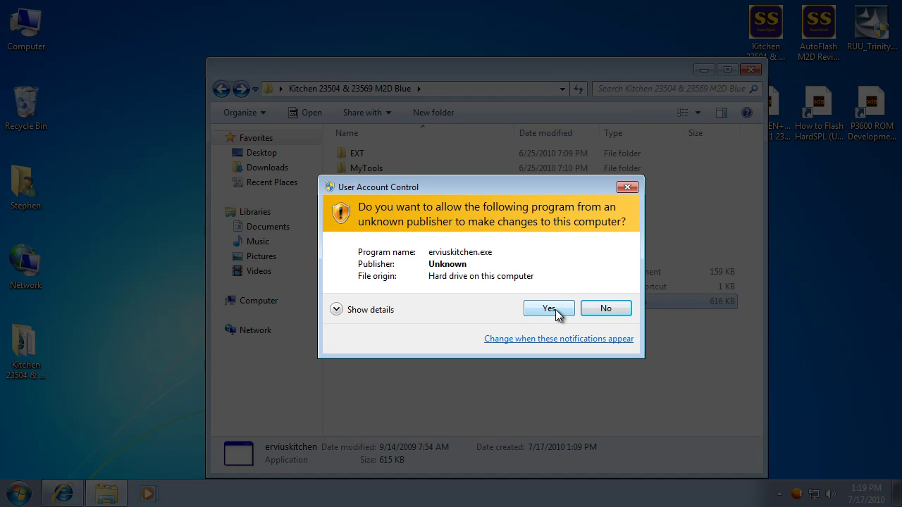
pyautogui.click(548, 309)
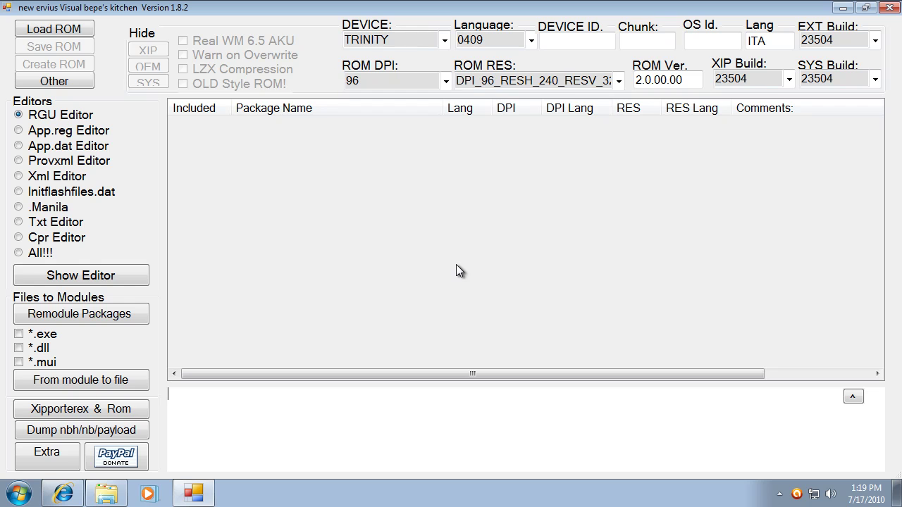
# - Load the saved ROM configuration 23569 M2D Blue w Ameba Office 2010.erv from the RomSaved folder
pyautogui.click(52, 30)
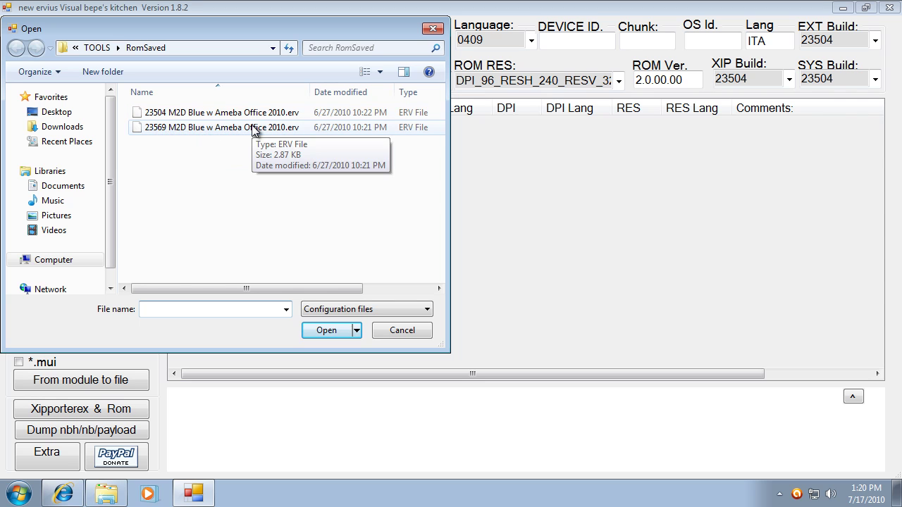
pyautogui.click(219, 127)
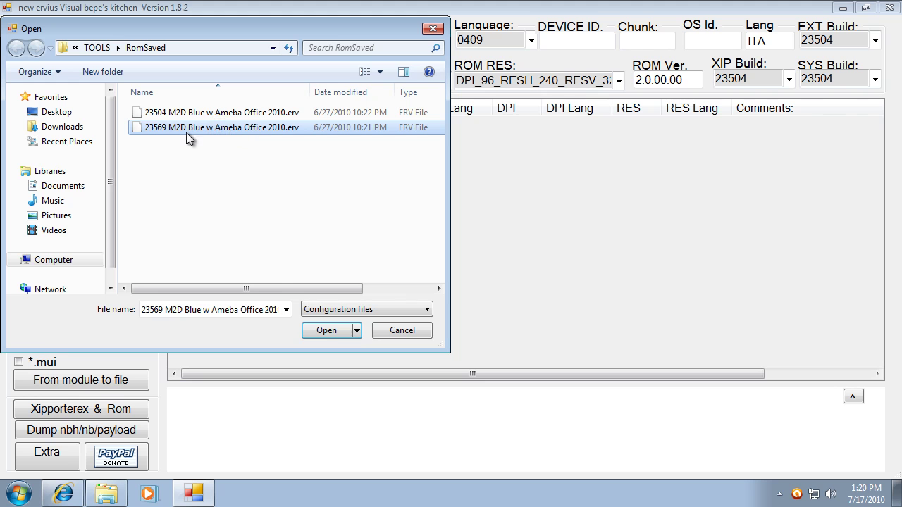
pyautogui.click(331, 330)
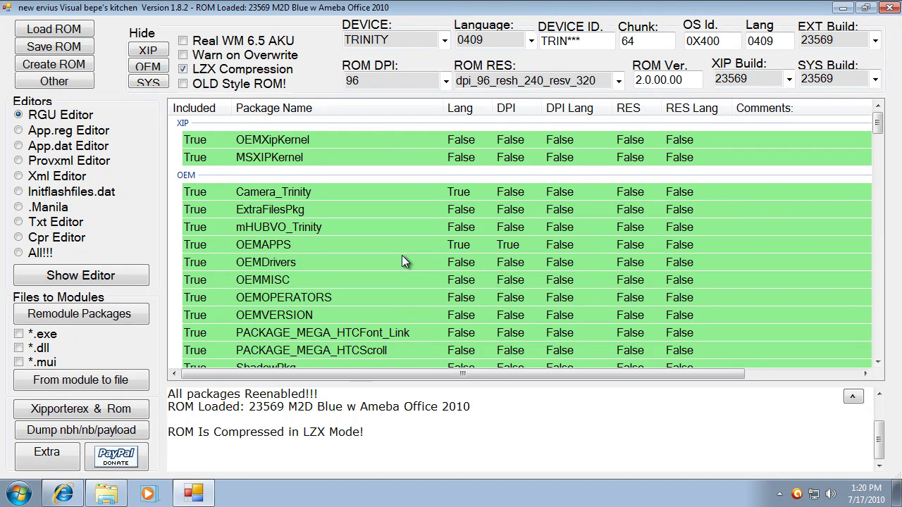
# - Exclude the AlarmSounds package in the SYS group from the ROM, and include it again
pyautogui.click(879, 322)
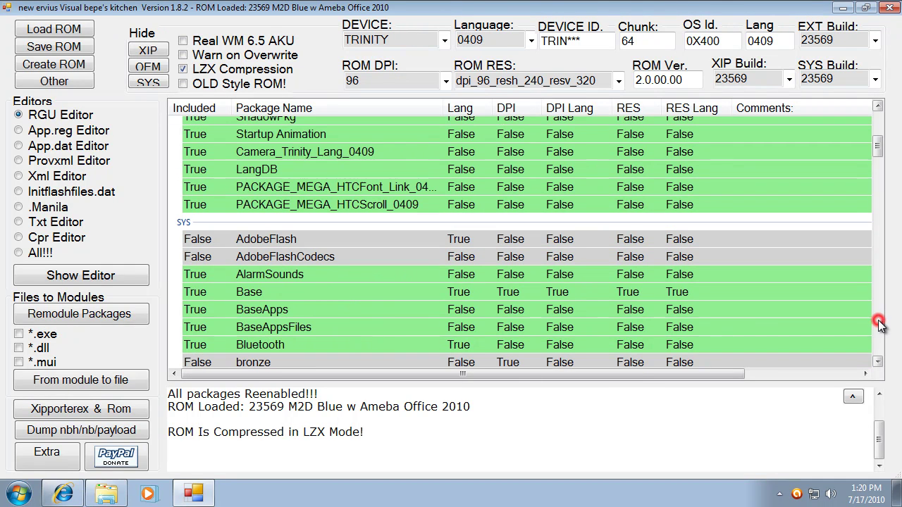
pyautogui.doubleClick(308, 274)
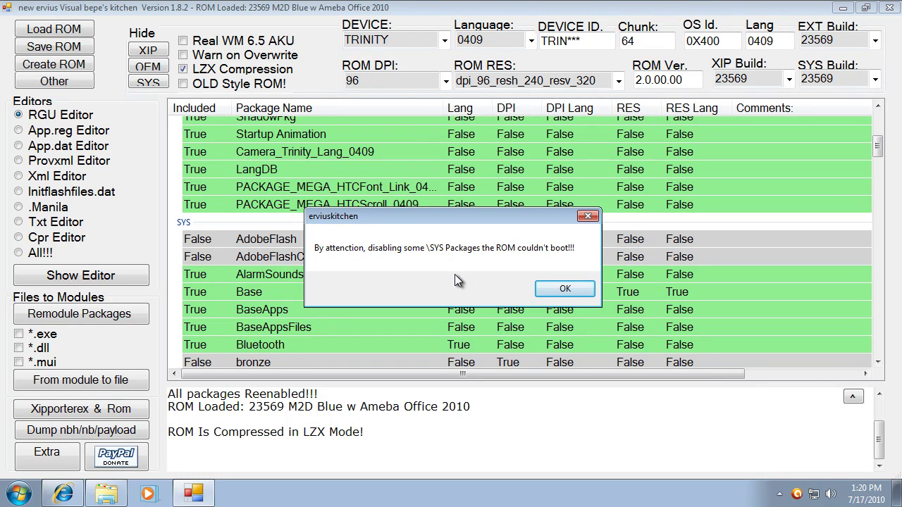
pyautogui.click(553, 293)
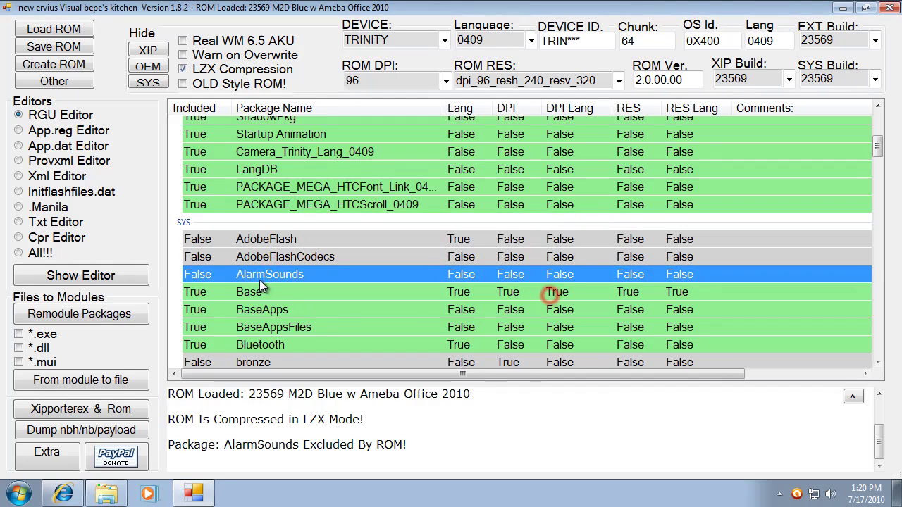
pyautogui.doubleClick(297, 274)
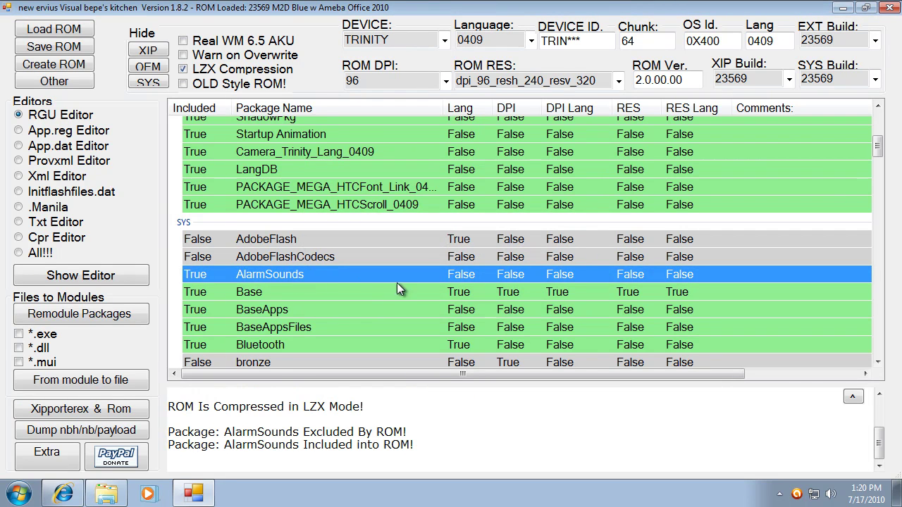
# - Include the bronze, BronzeNonEA and CHome packages of the SYS group in the ROM
pyautogui.scroll(-4, 406, 285)
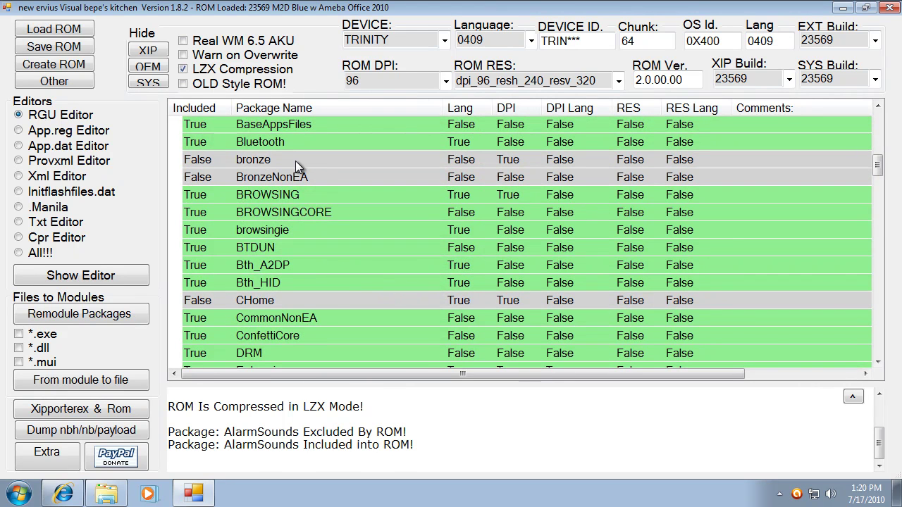
pyautogui.click(262, 160)
pyautogui.keyDown('ctrl'); pyautogui.click(265, 176); pyautogui.keyUp('ctrl')
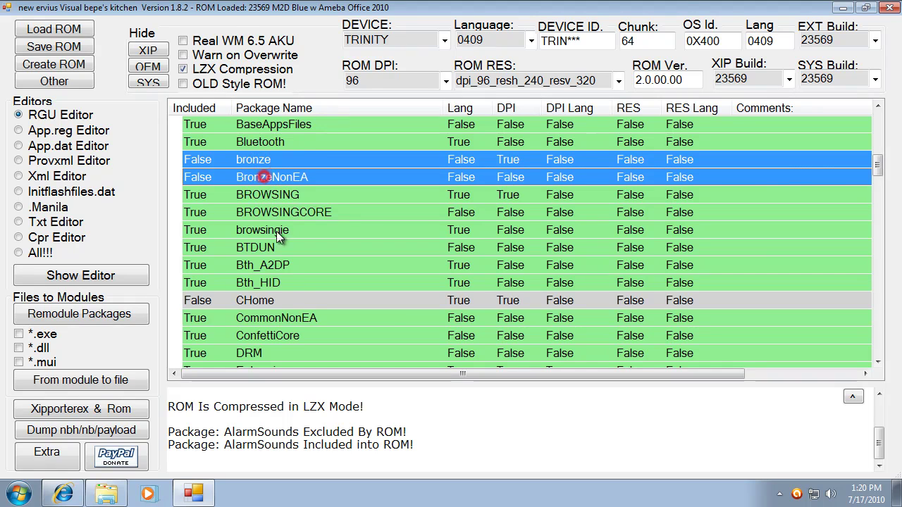
pyautogui.keyDown('ctrl'); pyautogui.click(285, 300); pyautogui.keyUp('ctrl')
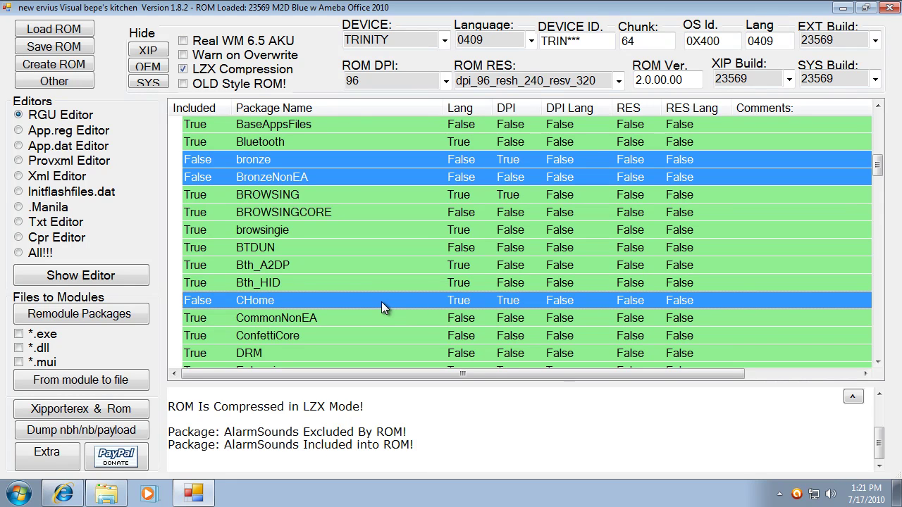
pyautogui.doubleClick(298, 159)
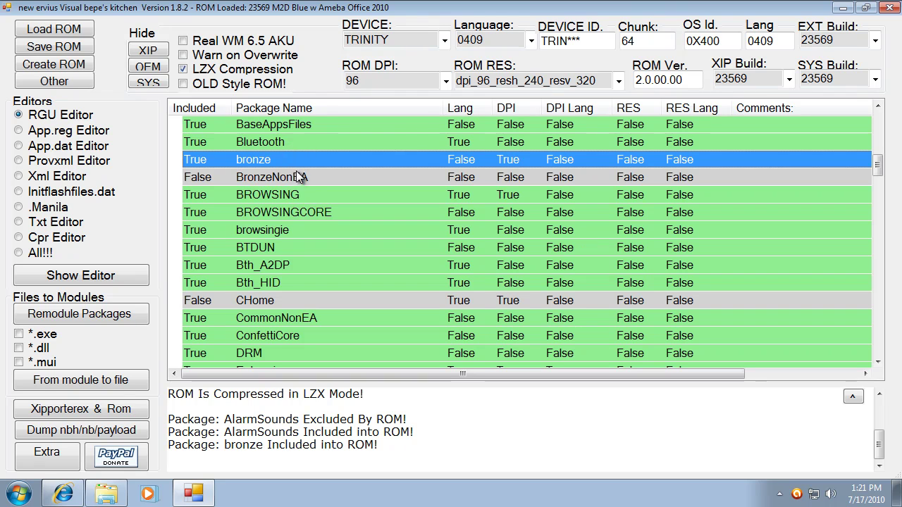
pyautogui.click(296, 178)
pyautogui.doubleClick(296, 179)
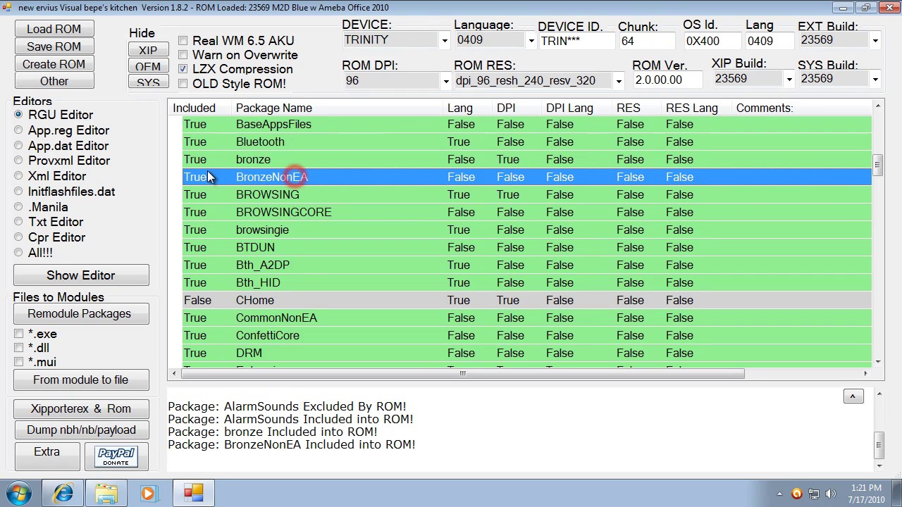
pyautogui.doubleClick(205, 300)
# - Exclude the Entertainment package of the SYS group from the ROM and accept the boot warning
pyautogui.scroll(-7, 436, 257)
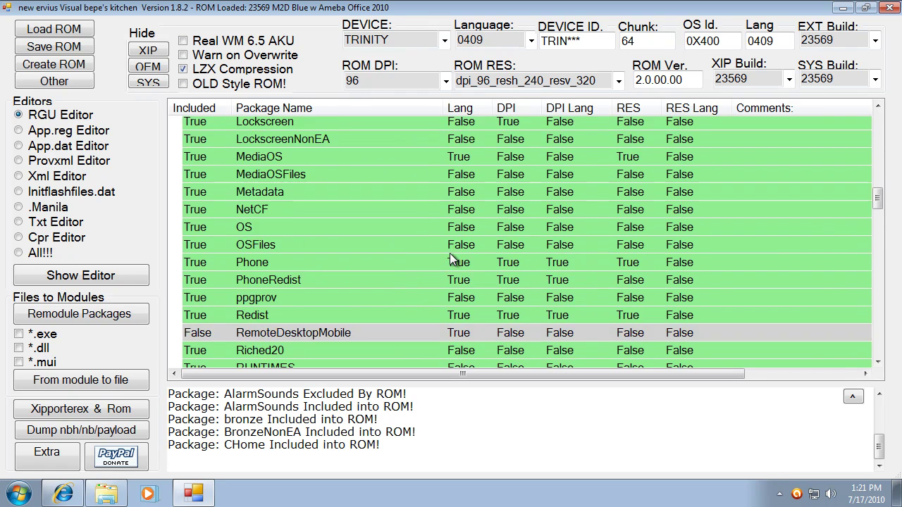
pyautogui.scroll(4, 437, 248)
pyautogui.scroll(-3, 437, 257)
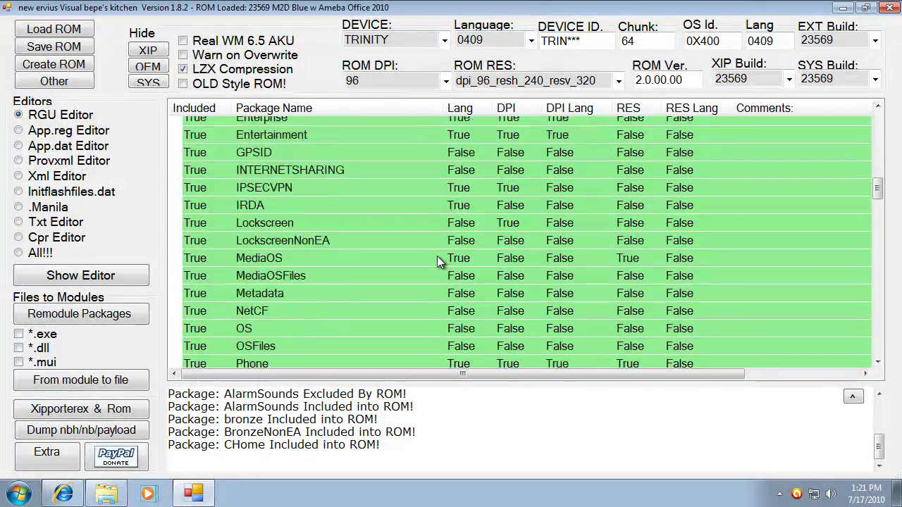
pyautogui.scroll(5, 437, 261)
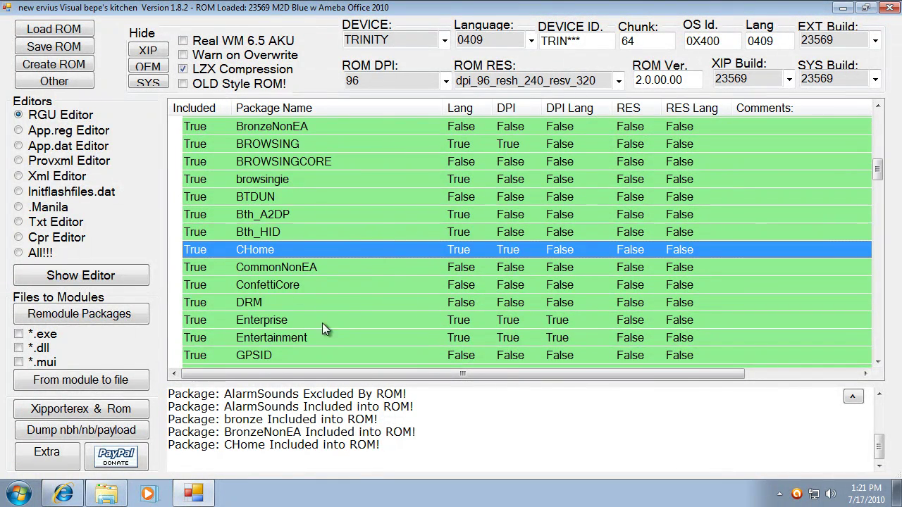
pyautogui.click(301, 339)
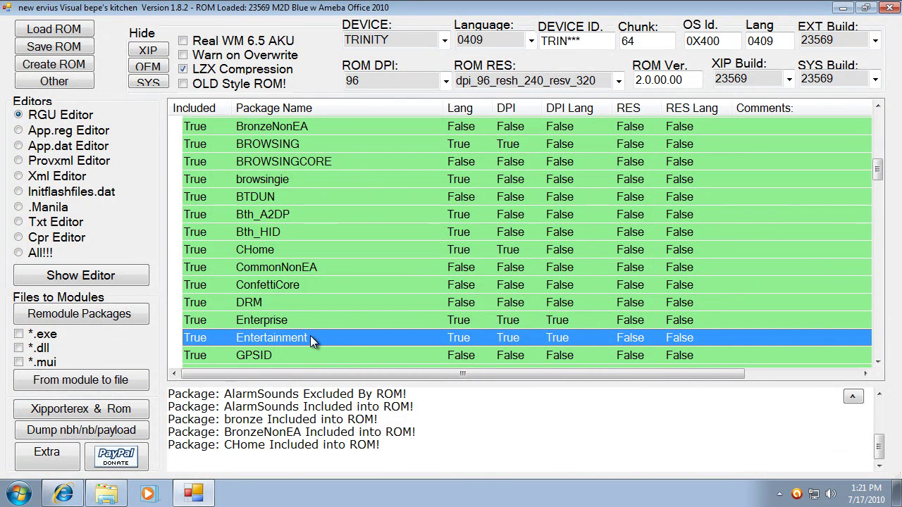
pyautogui.doubleClick(310, 338)
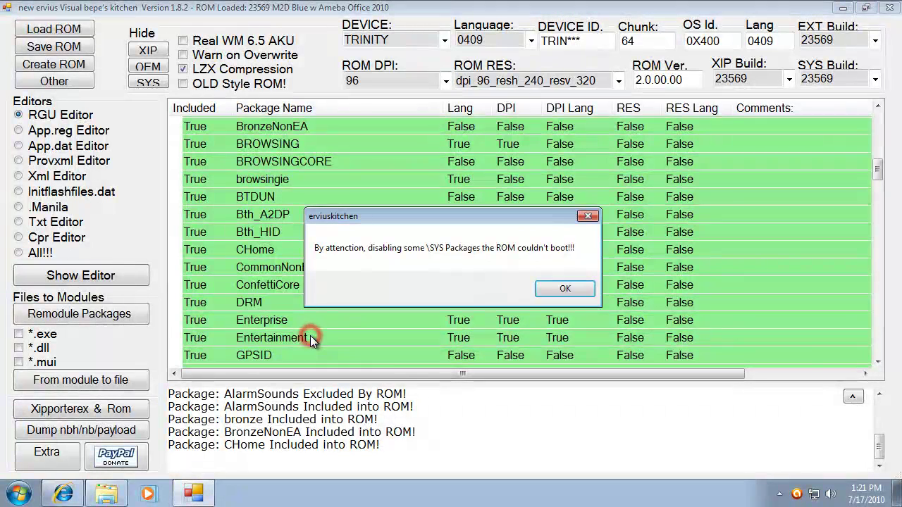
pyautogui.click(566, 291)
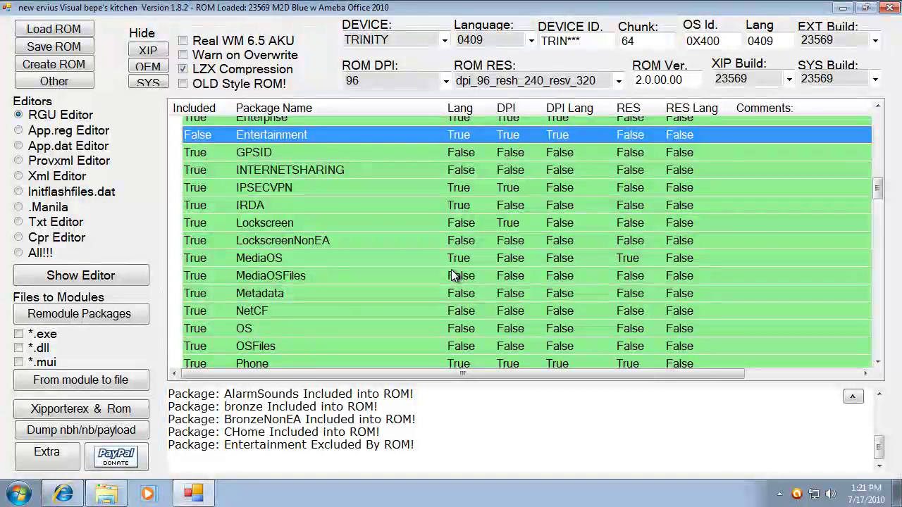
# - Review the SYS packages from INTERNETSHARING to Redist, highlighting the MediaOS-to-Redist range and the Lockscreen and LockscreenNonEA pair
pyautogui.click(333, 178)
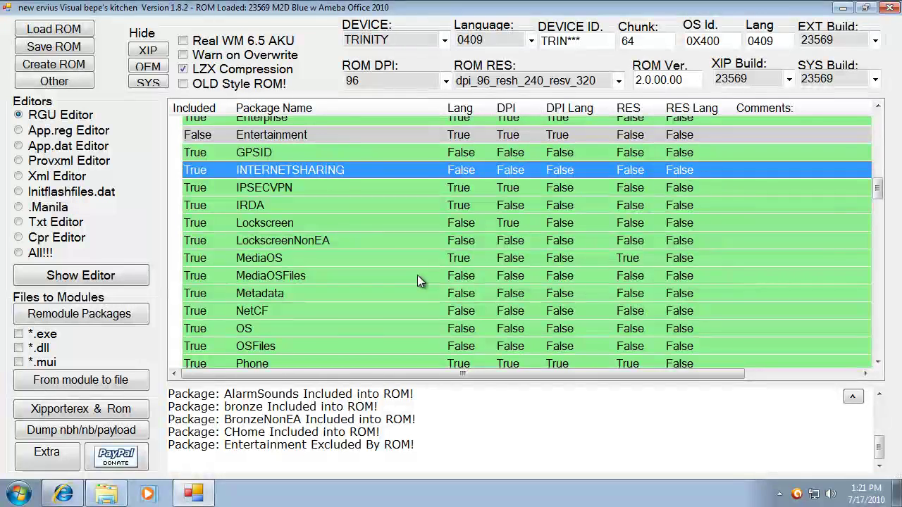
pyautogui.scroll(-2, 407, 261)
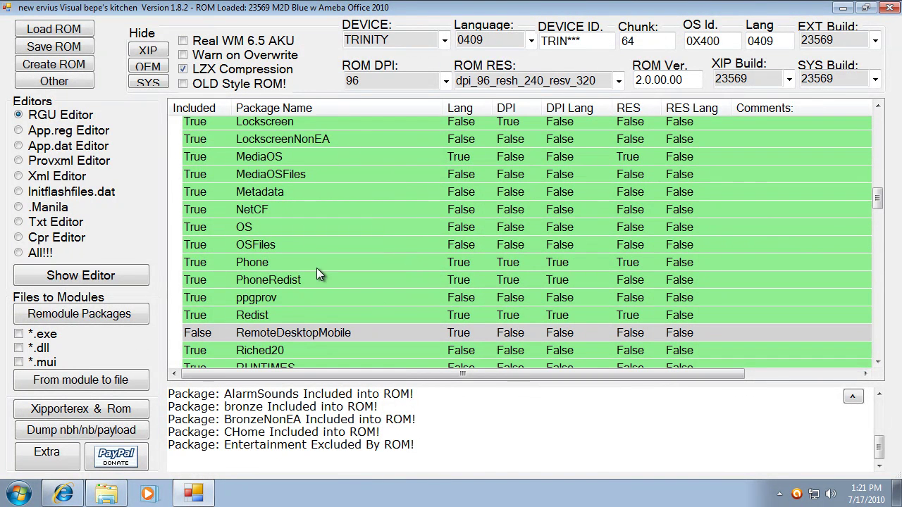
pyautogui.click(275, 315)
pyautogui.scroll(1, 326, 294)
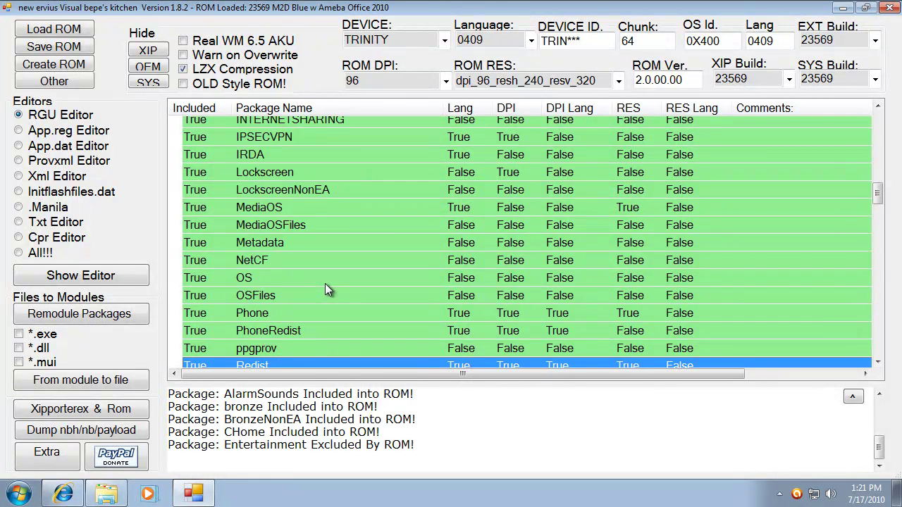
pyautogui.keyDown('shift'); pyautogui.click(277, 207); pyautogui.keyUp('shift')
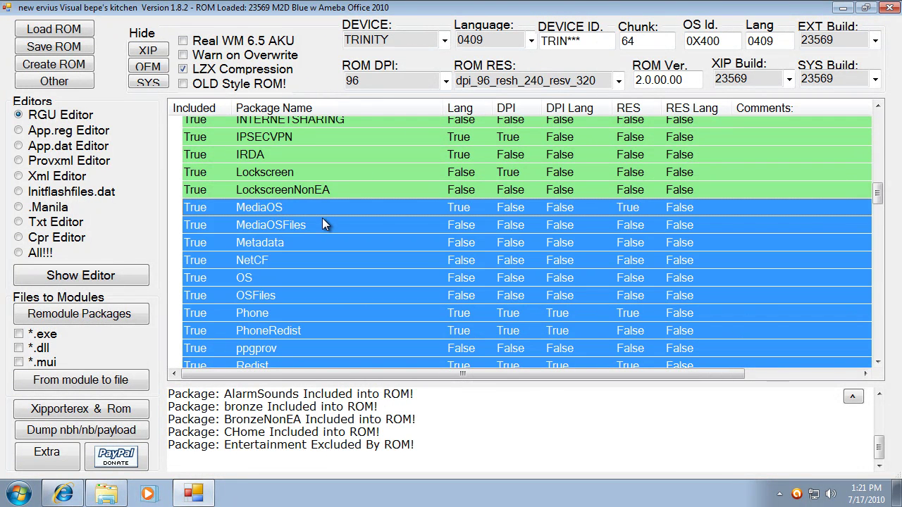
pyautogui.click(285, 189)
pyautogui.click(286, 174)
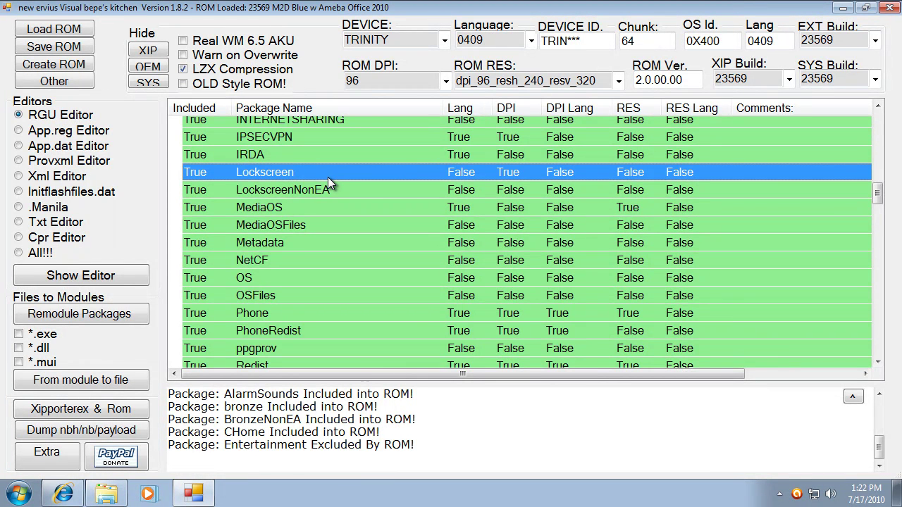
pyautogui.keyDown('shift'); pyautogui.click(311, 190); pyautogui.keyUp('shift')
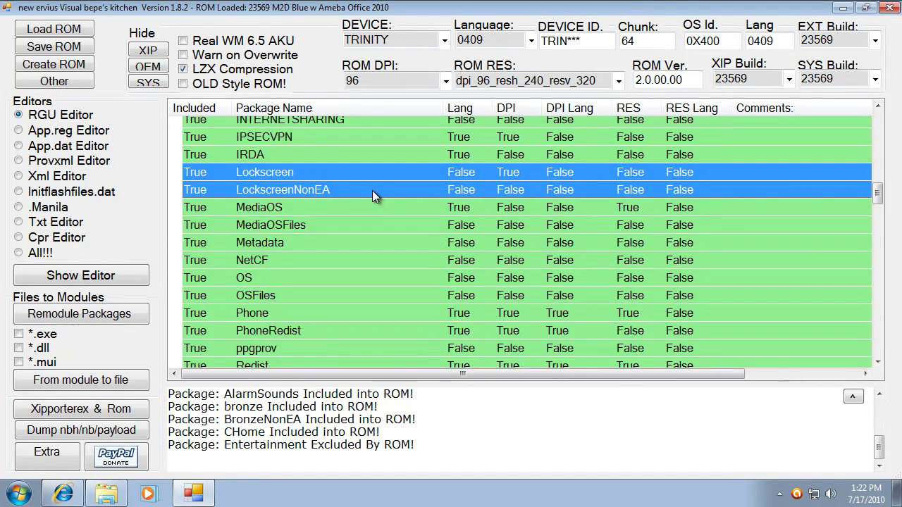
# - Review the remaining SYS packages down to the Trinity_External_Packages groups, highlighting Skymarket, Themes and WindowsLive
pyautogui.scroll(-1, 402, 226)
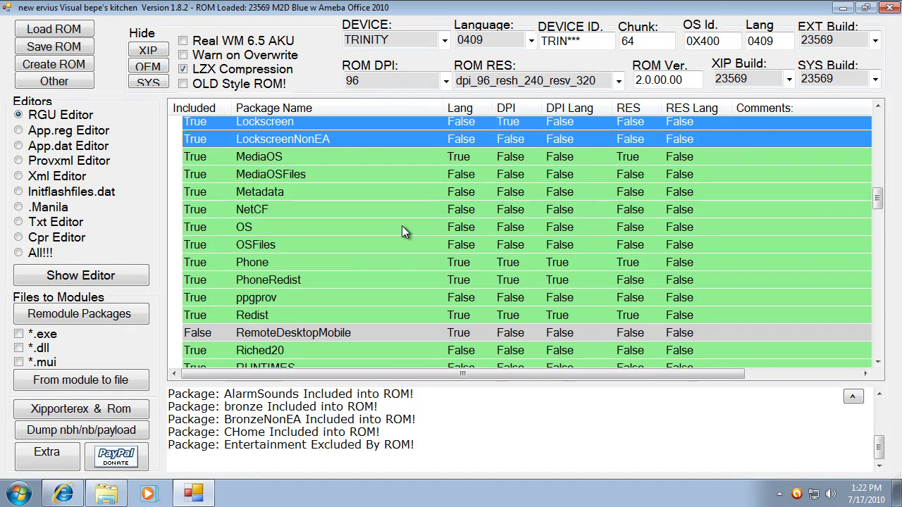
pyautogui.scroll(-4, 403, 229)
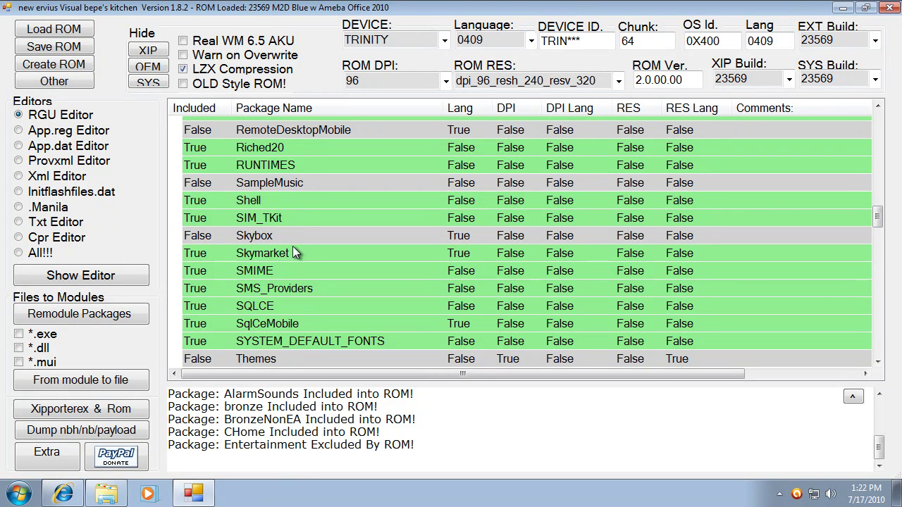
pyautogui.click(289, 252)
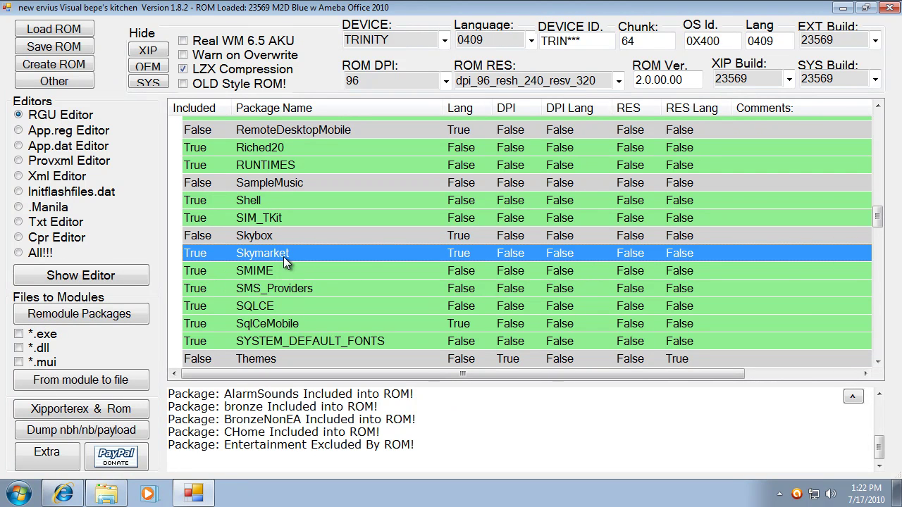
pyautogui.scroll(-3, 396, 285)
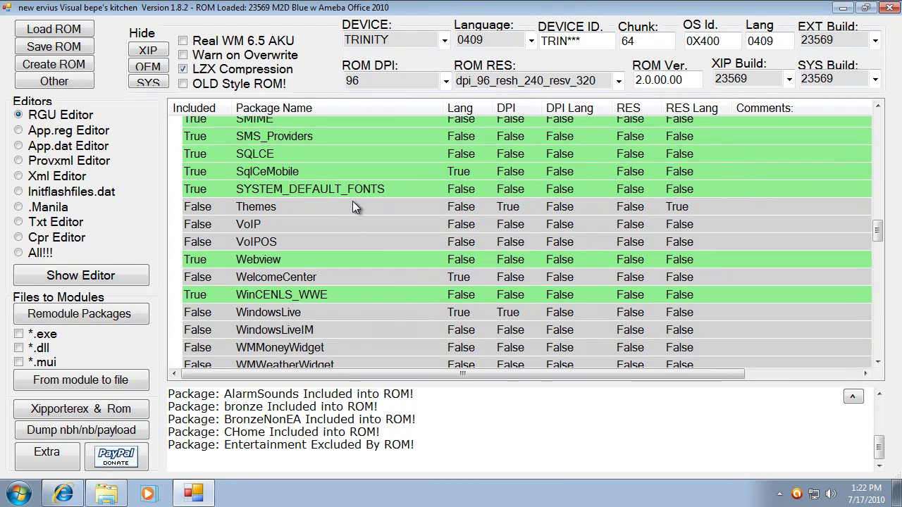
pyautogui.click(315, 210)
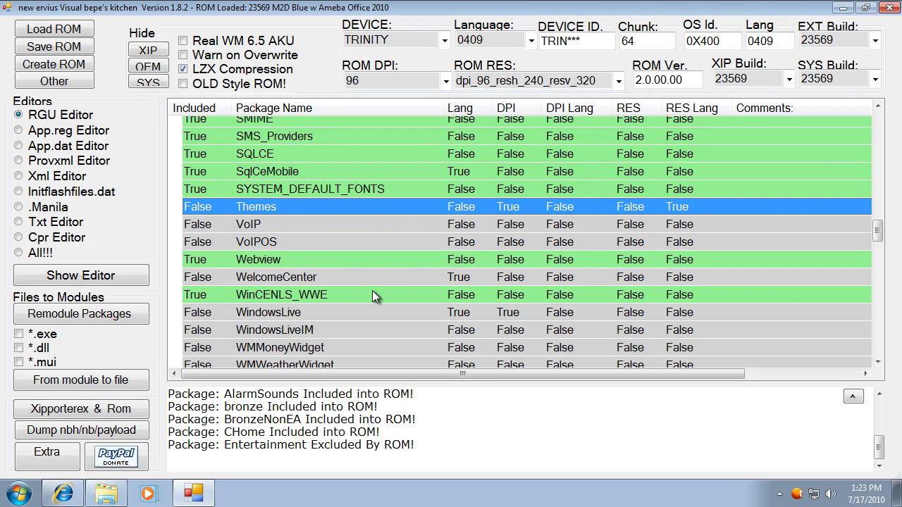
pyautogui.click(359, 311)
pyautogui.scroll(-5, 413, 296)
pyautogui.scroll(6, 384, 245)
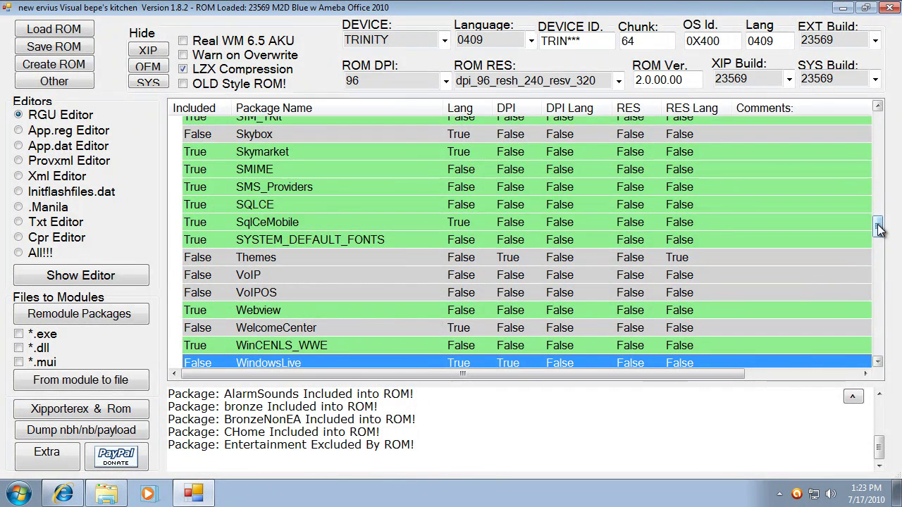
pyautogui.moveTo(878, 227); pyautogui.dragTo(878, 244)
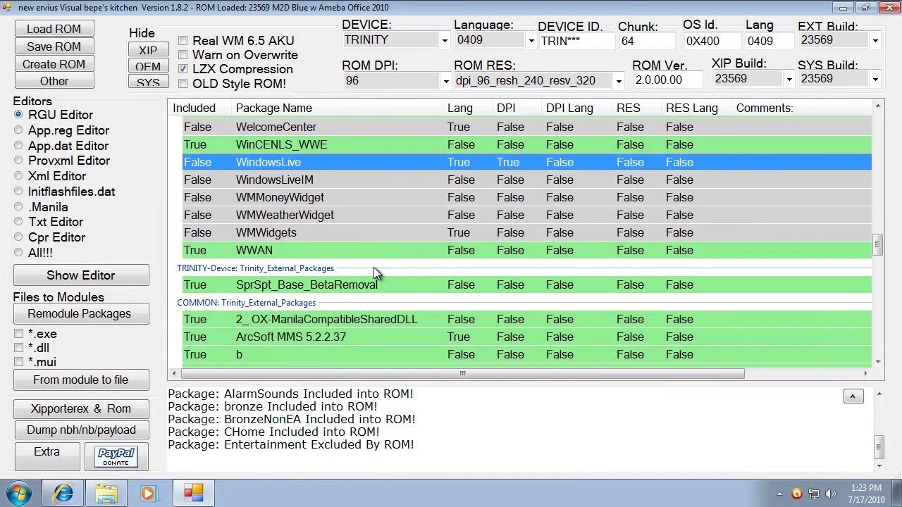
# - Review the first Trinity_External_Packages entries, highlighting SprSpt_Base_BetaRemoval, ArcSoft MMS 5.2.2.37 and the Dummy FWUPDATE and Dummy SQM pair
pyautogui.click(310, 287)
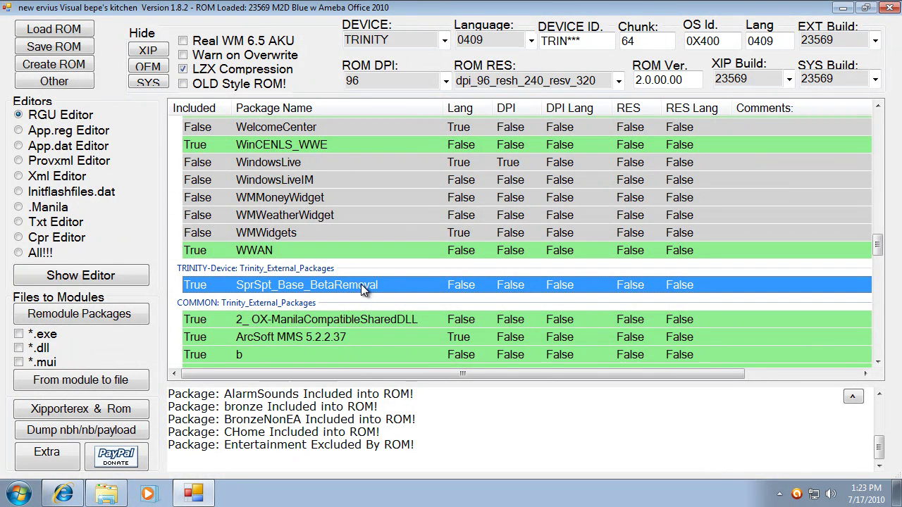
pyautogui.scroll(-1, 397, 305)
pyautogui.scroll(-1, 396, 305)
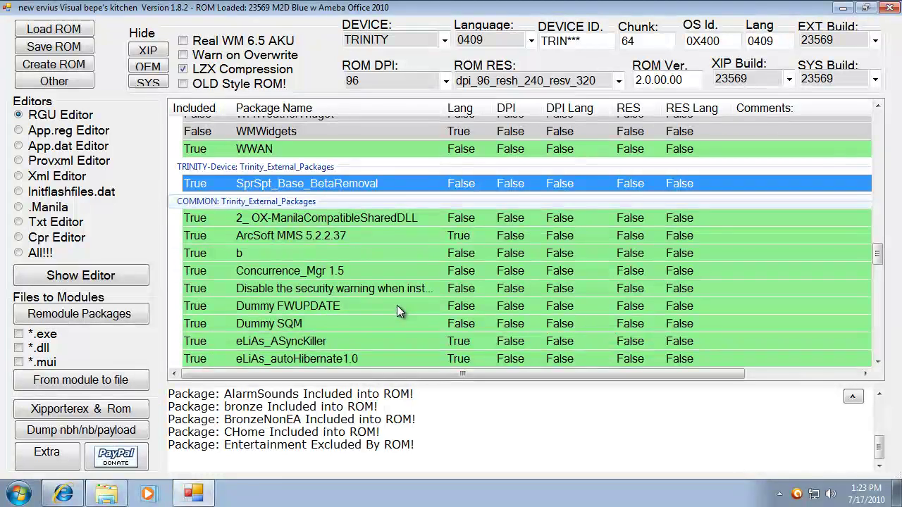
pyautogui.click(317, 236)
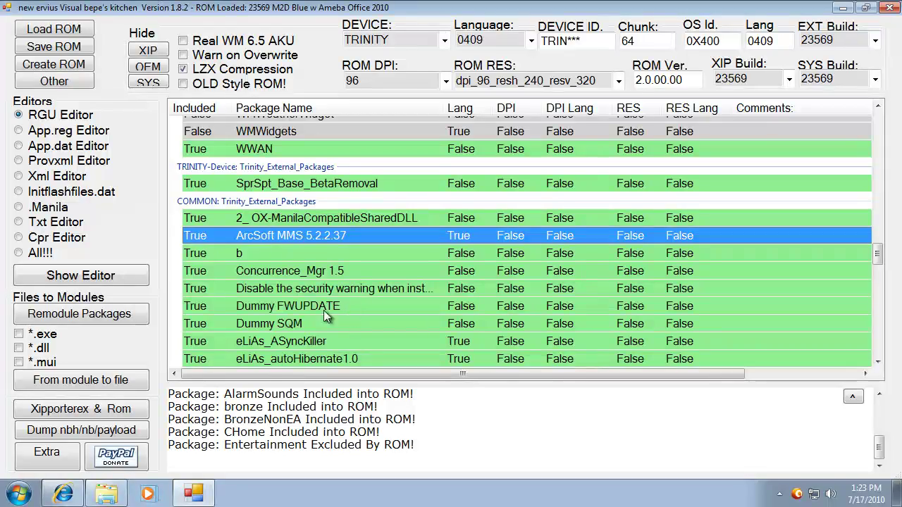
pyautogui.moveTo(289, 306); pyautogui.dragTo(291, 324)
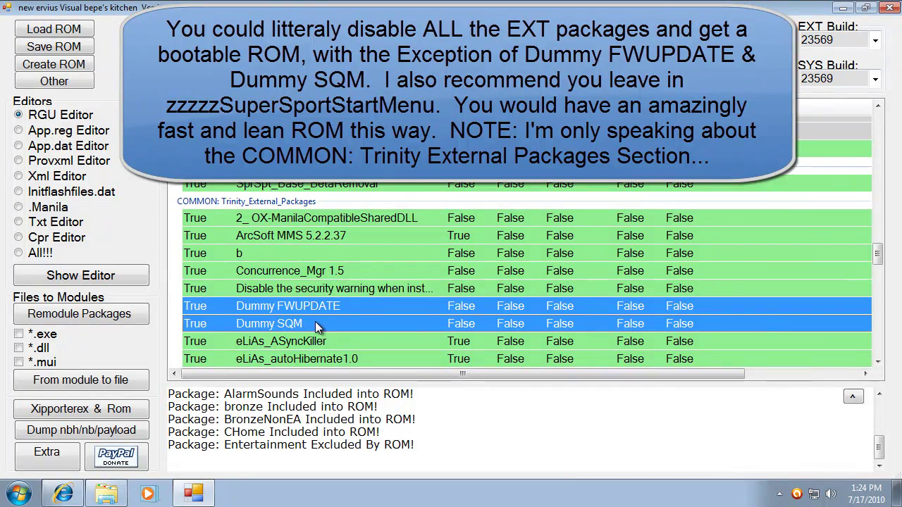
# - Return to the end of the SYS group and highlight the WinCENLS_WWE package
pyautogui.scroll(1, 361, 307)
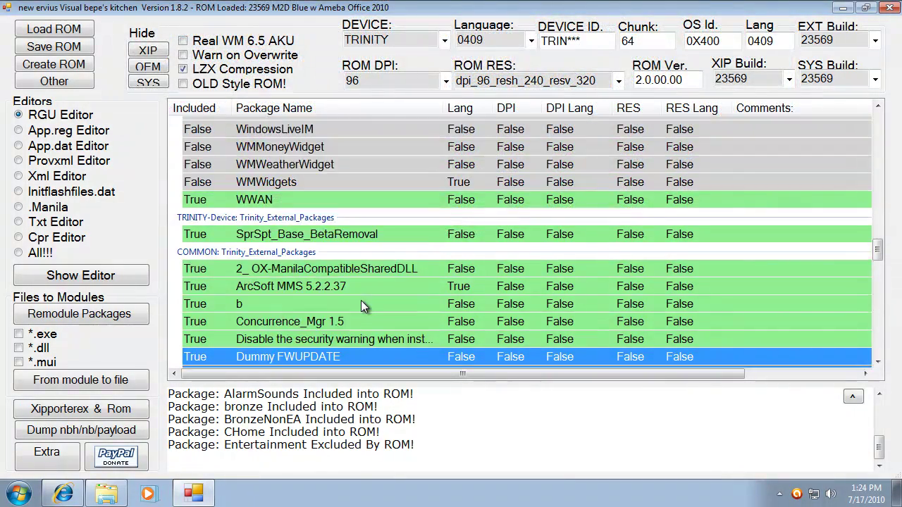
pyautogui.scroll(3, 361, 305)
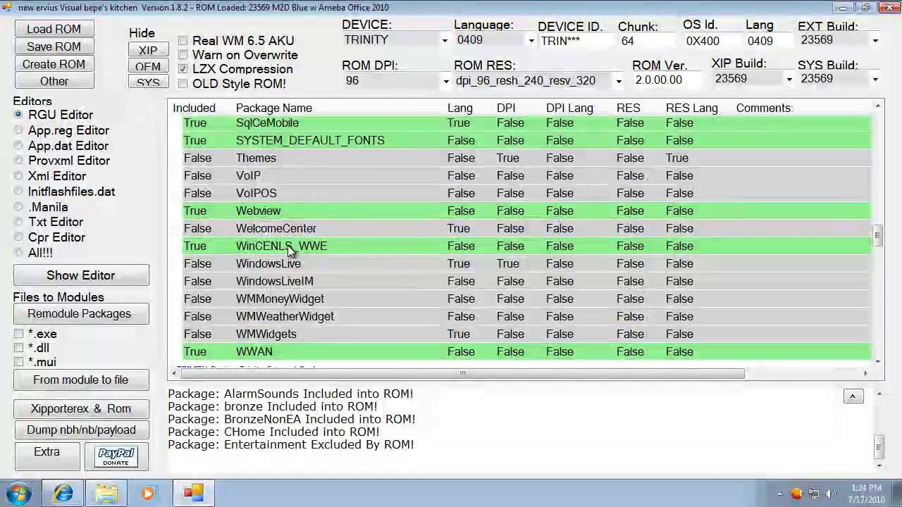
pyautogui.click(275, 244)
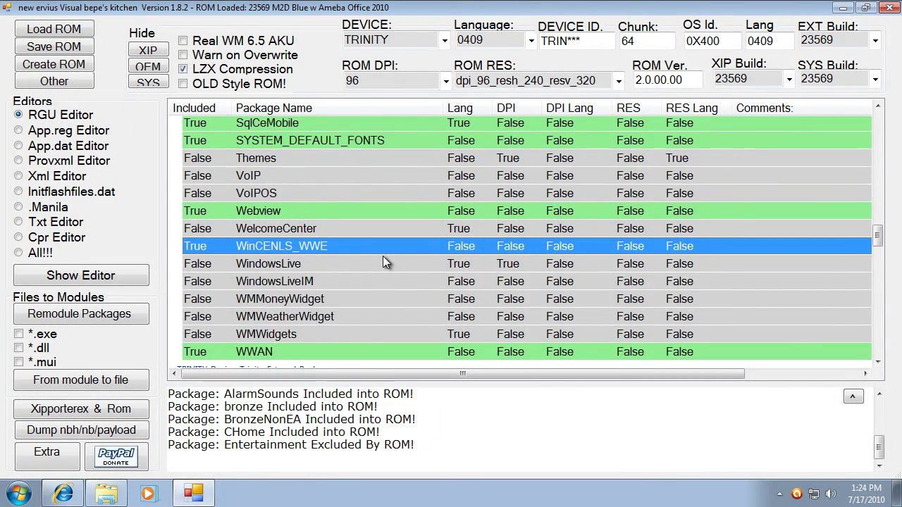
# - Review the COMMON Trinity_External_Packages entries down to the PACKAGE_MEGA ones and highlight PACKAGE_XDA_UC_1.0.0.2
pyautogui.scroll(-5, 426, 251)
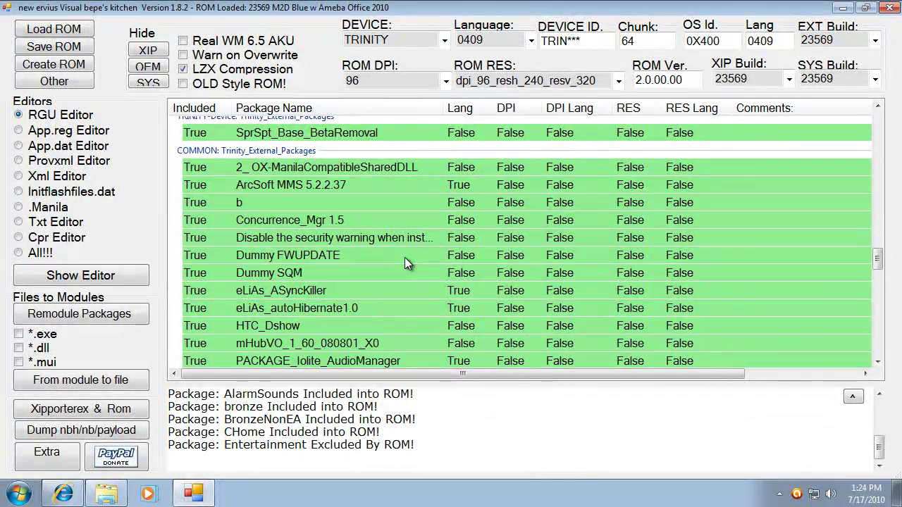
pyautogui.scroll(-1, 414, 258)
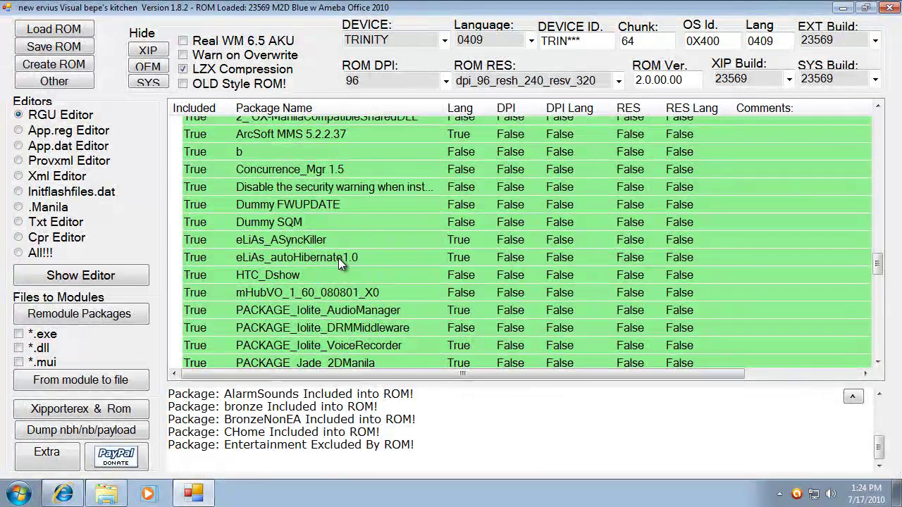
pyautogui.scroll(-3, 419, 287)
pyautogui.scroll(-1, 421, 287)
pyautogui.scroll(1, 308, 197)
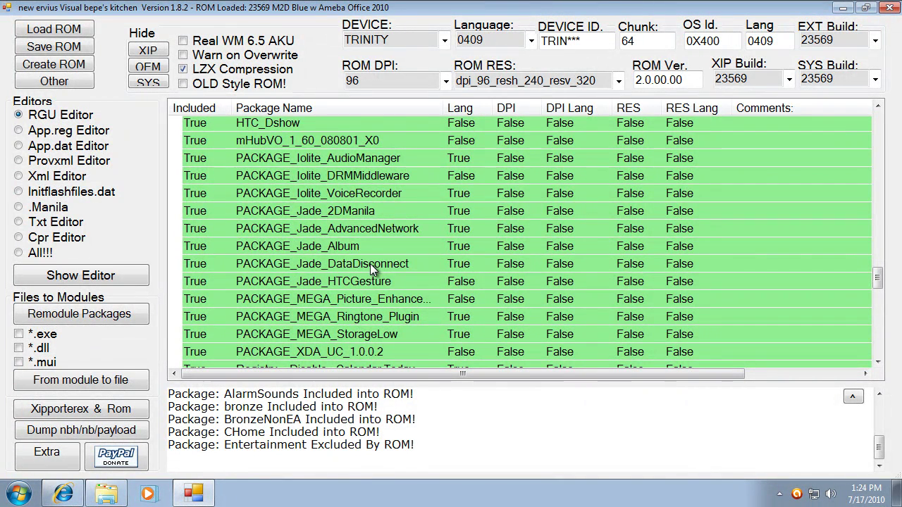
pyautogui.scroll(-2, 399, 249)
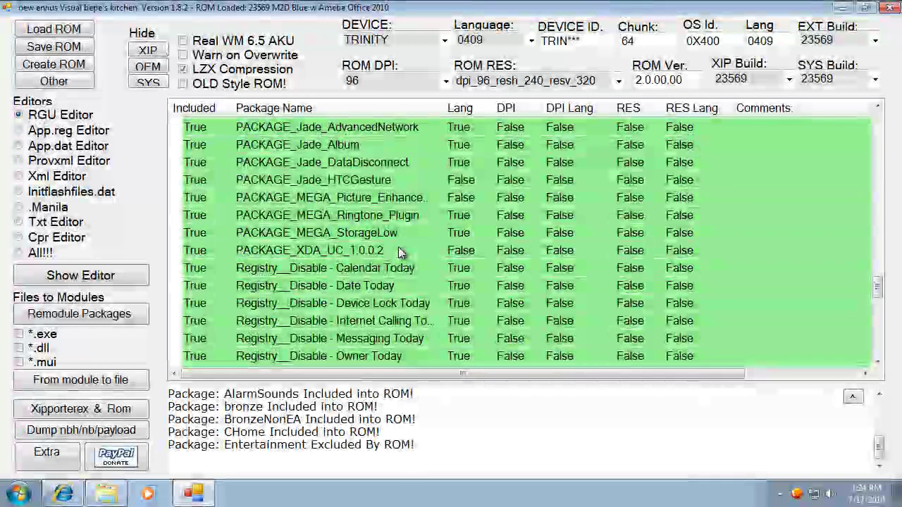
pyautogui.click(341, 250)
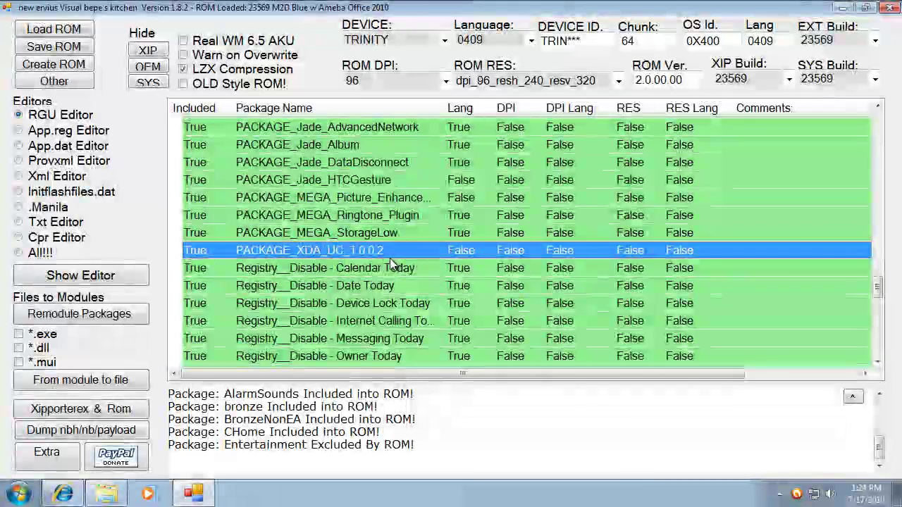
# - Examine the Registry__Disable packages from Calendar Today to Wireless Today and exclude Registry__Disable - Tasks Today from the ROM
pyautogui.scroll(-2, 292, 187)
pyautogui.click(298, 167)
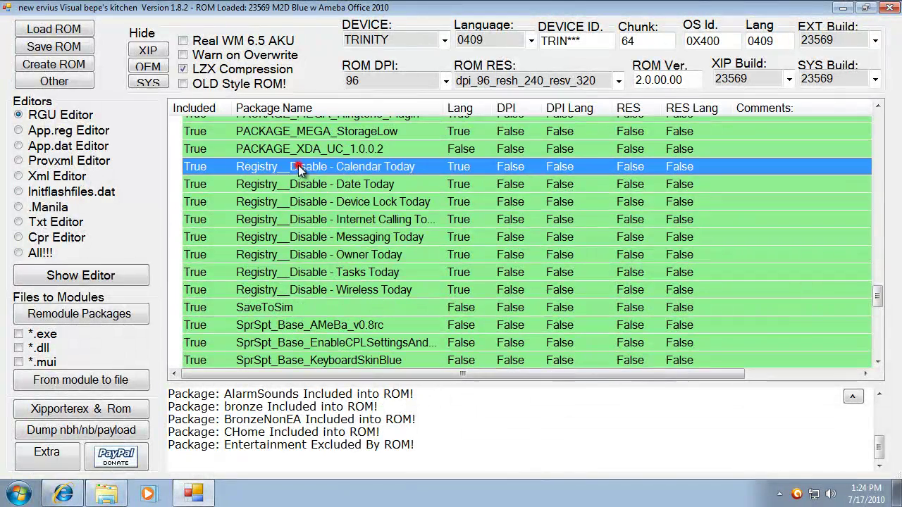
pyautogui.keyDown('shift'); pyautogui.click(307, 290); pyautogui.keyUp('shift')
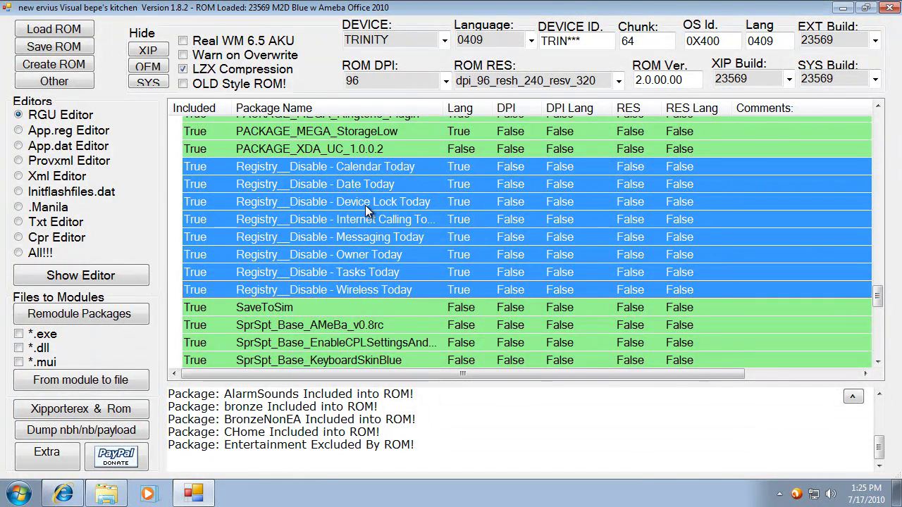
pyautogui.click(382, 271)
pyautogui.doubleClick(382, 272)
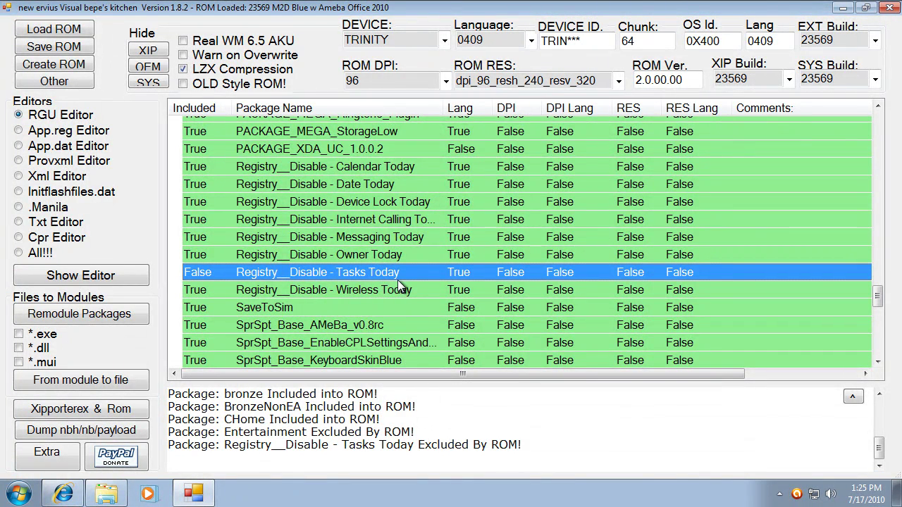
# - Highlight SprSpt_Base_AMeBa_v0.8rc and the EnableCPLSettings package below it, and widen the Package Name column to show full names
pyautogui.scroll(-2, 439, 270)
pyautogui.scroll(-1, 439, 270)
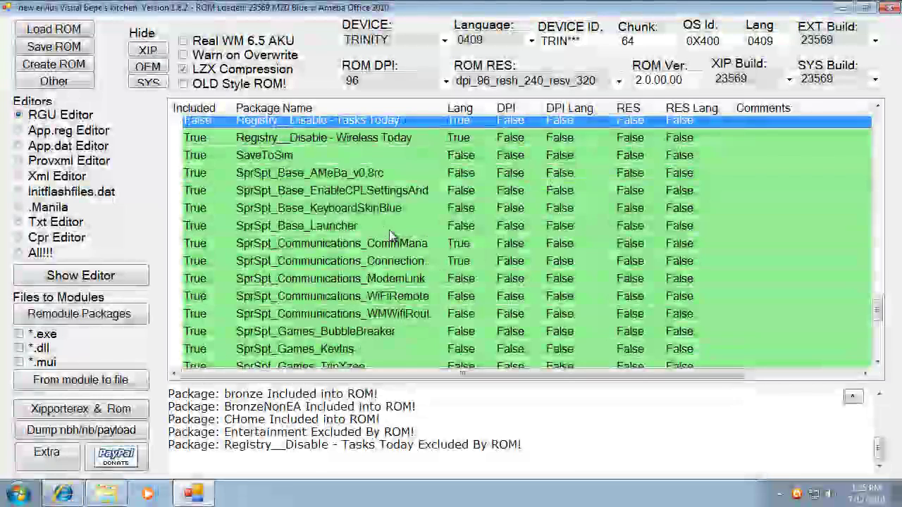
pyautogui.click(355, 173)
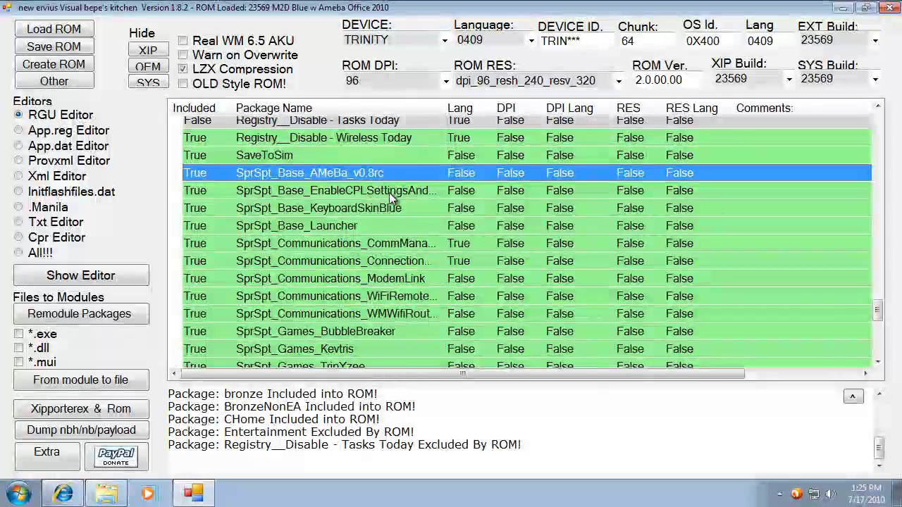
pyautogui.click(388, 191)
pyautogui.moveTo(443, 107); pyautogui.dragTo(550, 106)
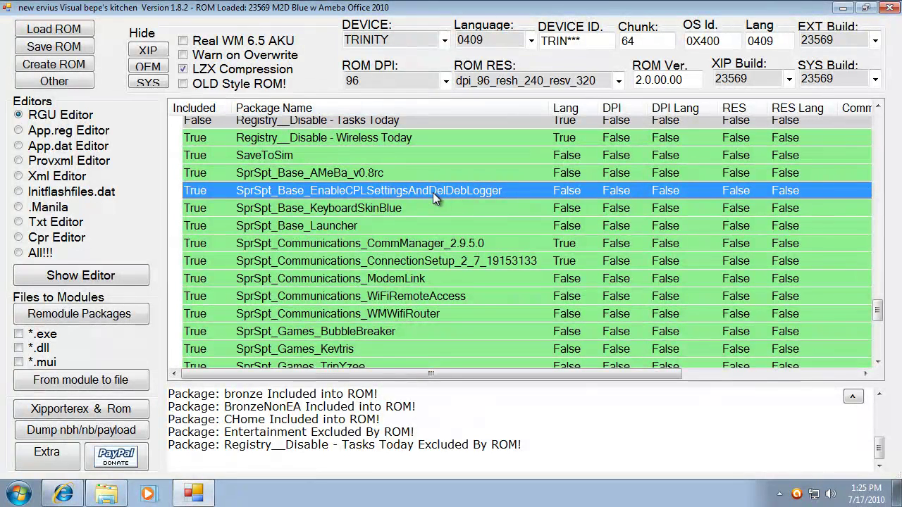